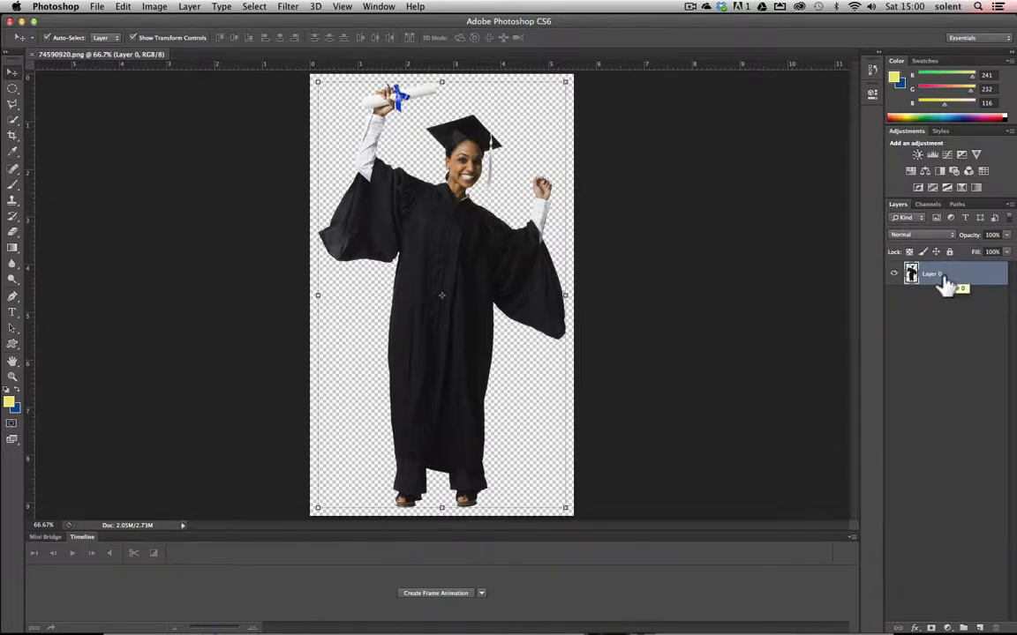
Convert Layer 0 to a smart object and start Puppet Warp on it with the mesh hidden.
right_click(943, 281)
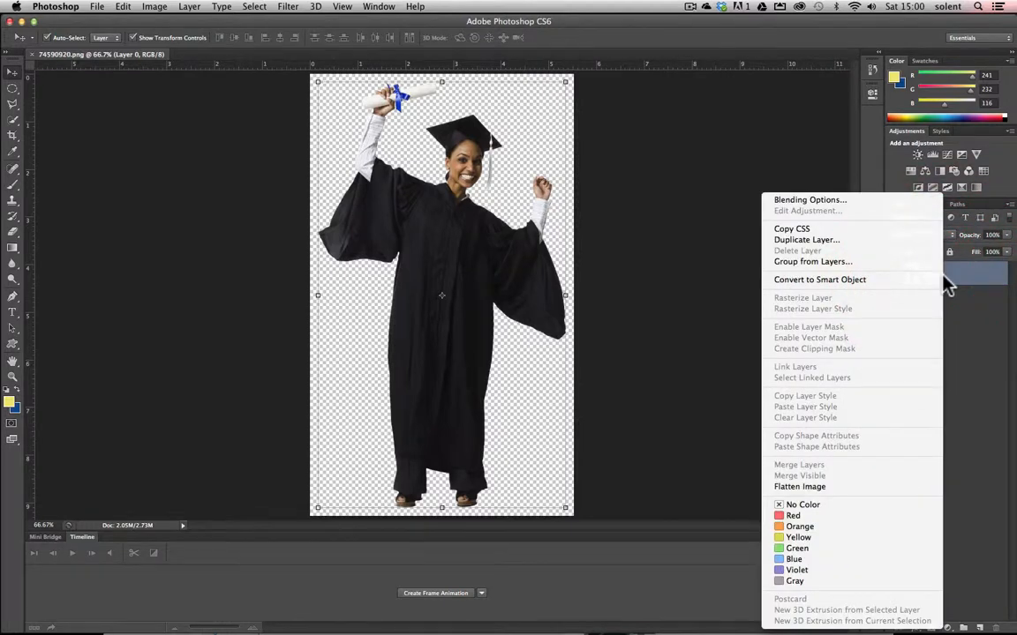
left_click(894, 286)
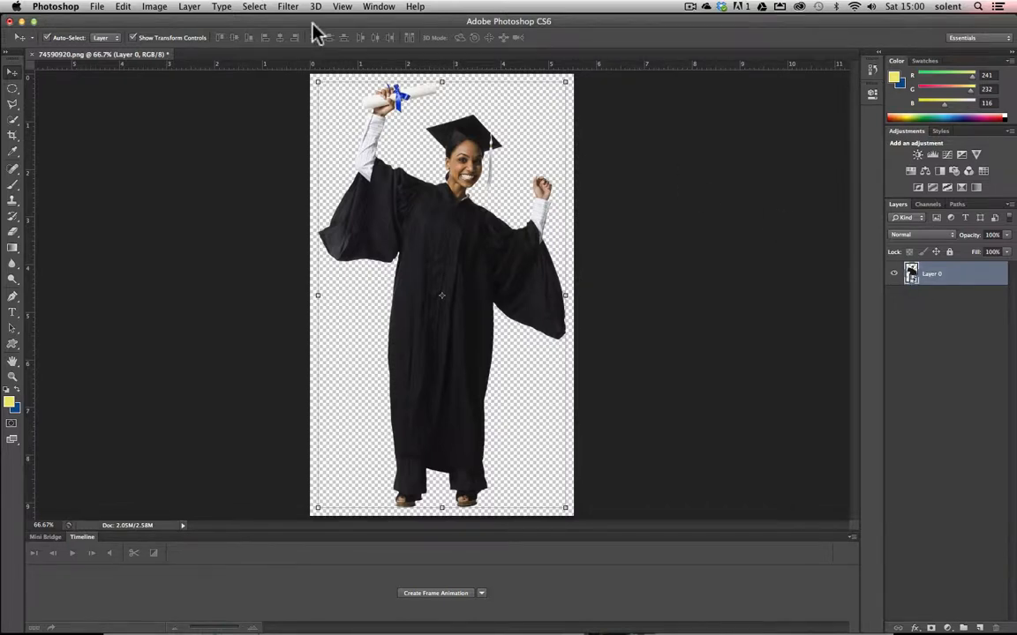
left_click(124, 7)
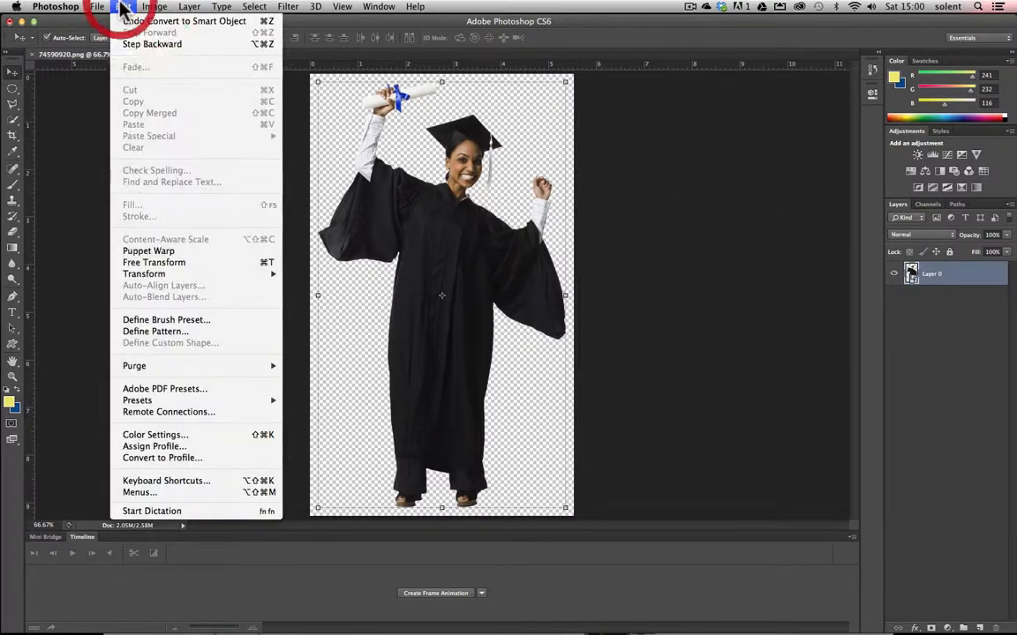
left_click(166, 252)
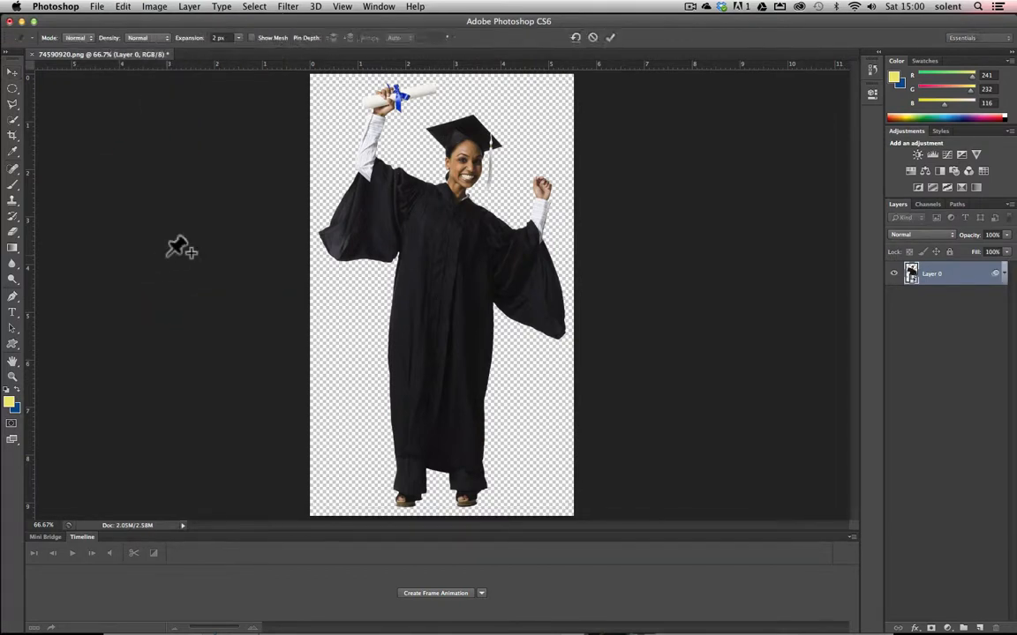
left_click(251, 38)
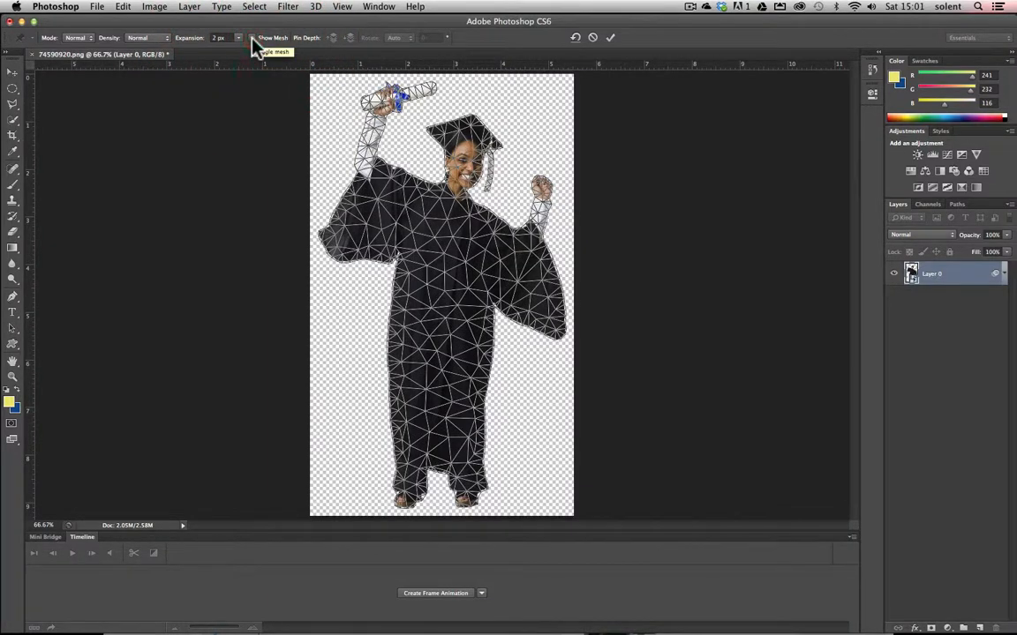
left_click(252, 38)
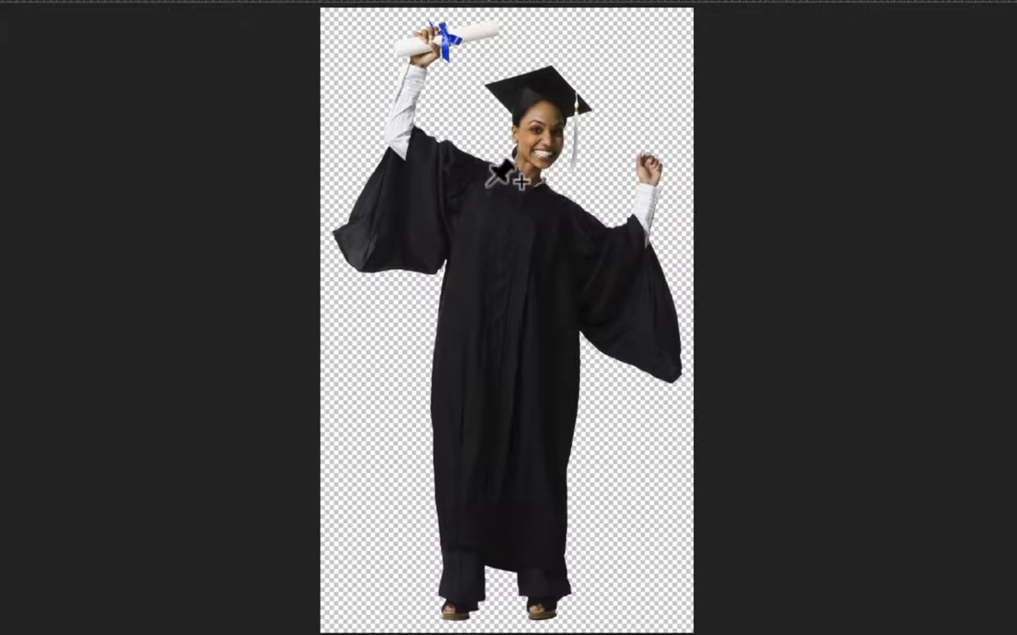
Place Puppet Warp pins on the shoulder, elbow and hand of both of the graduate's arms.
left_click(464, 183)
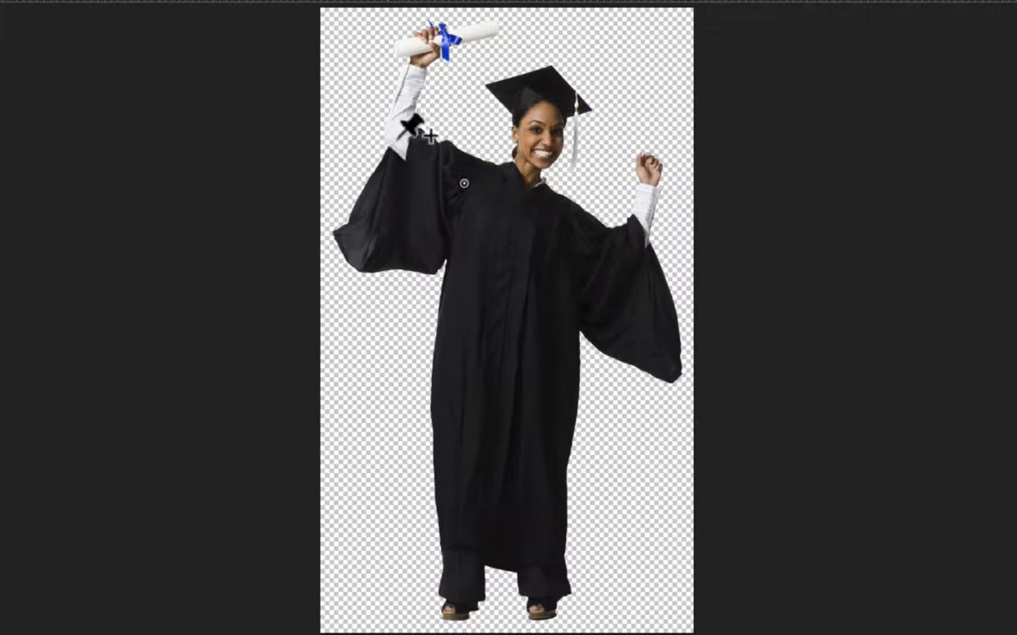
left_click(398, 131)
left_click(420, 52)
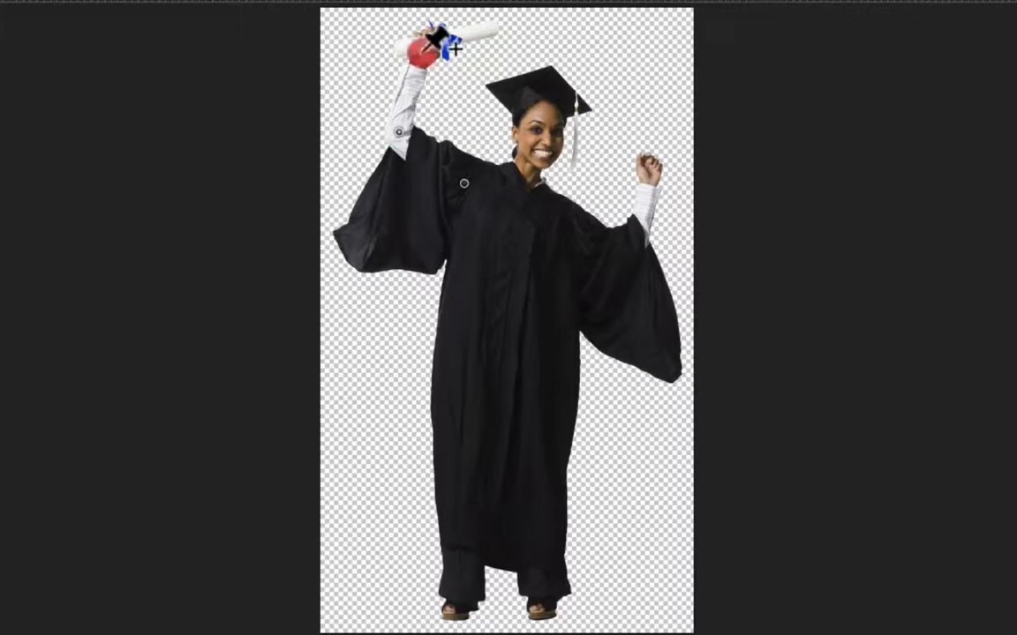
left_click(576, 216)
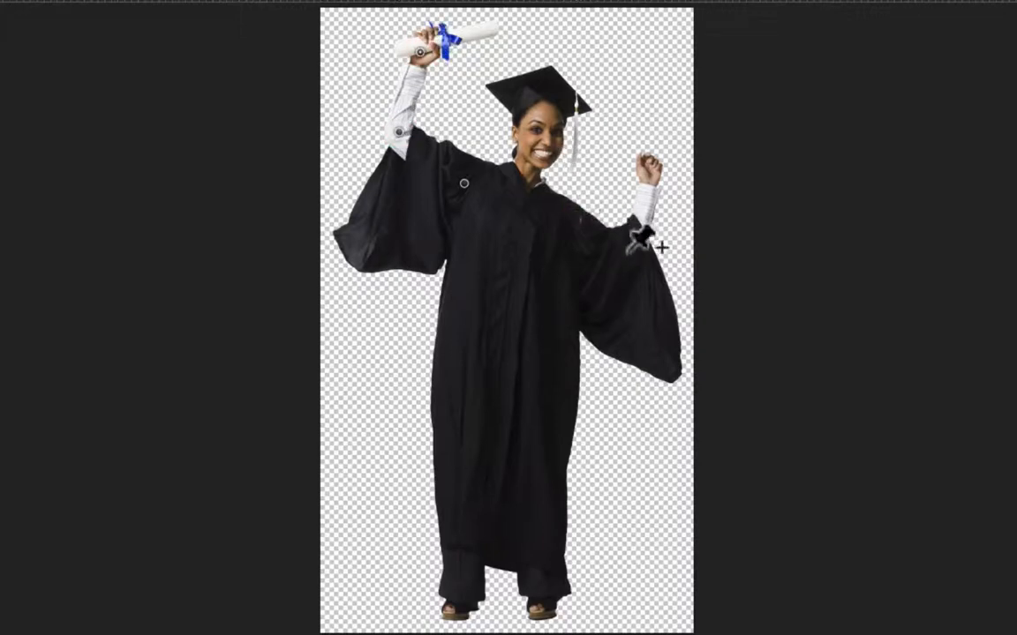
left_click(615, 267)
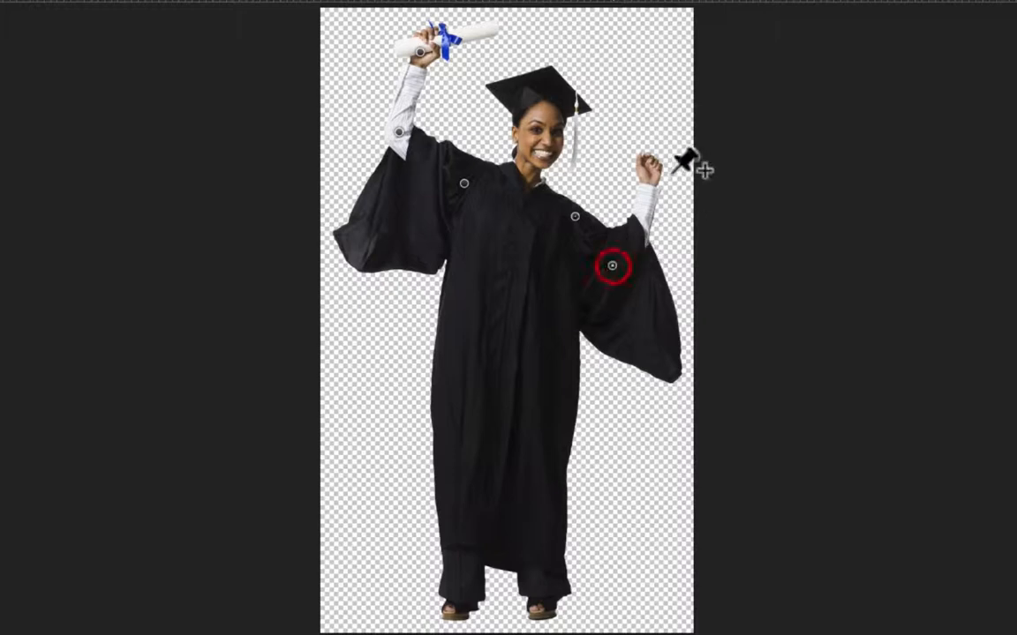
left_click(645, 179)
Add warp pins down the graduate's neck, forehead, waist, hips and both feet.
left_click_drag(540, 191, 538, 175)
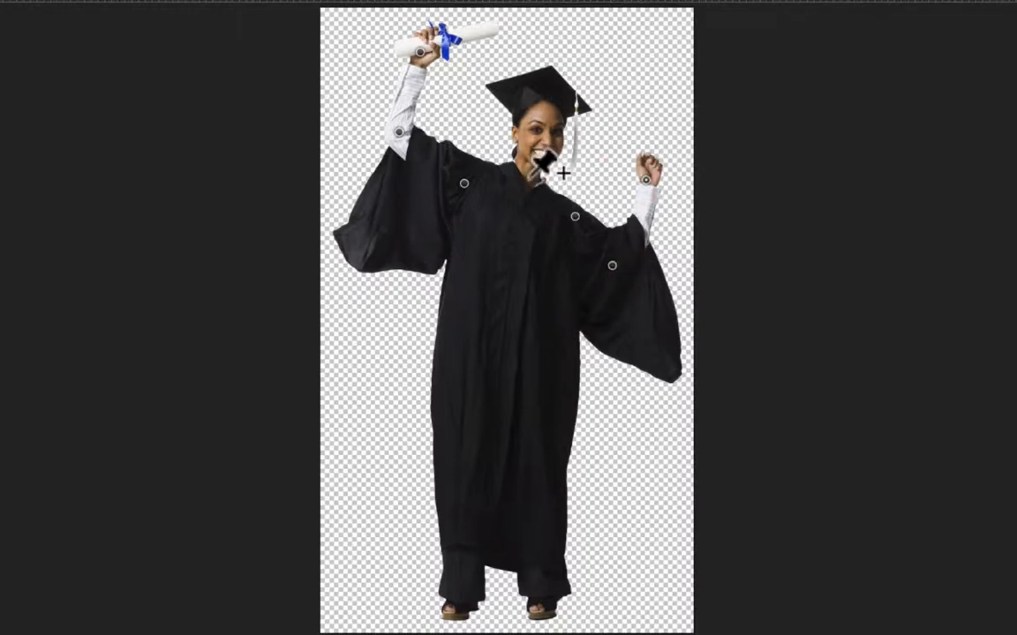
left_click(530, 178)
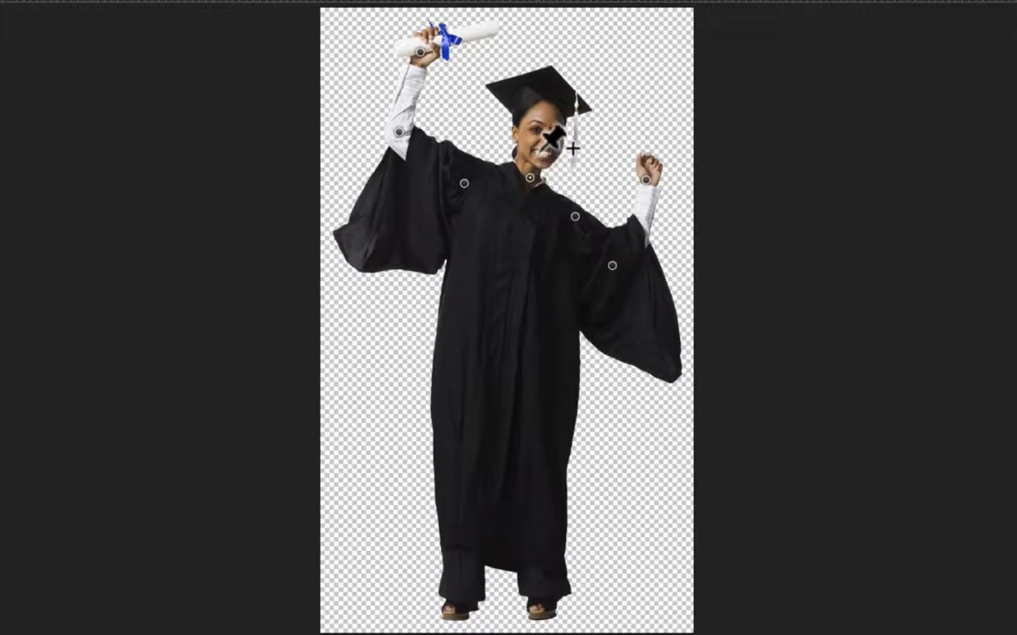
left_click(544, 113)
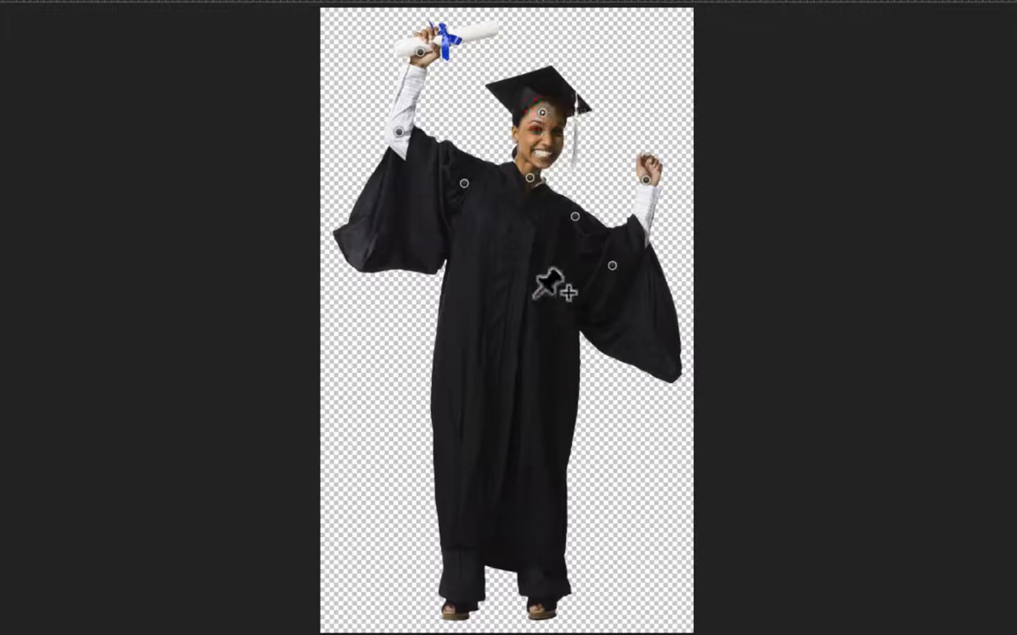
left_click(512, 294)
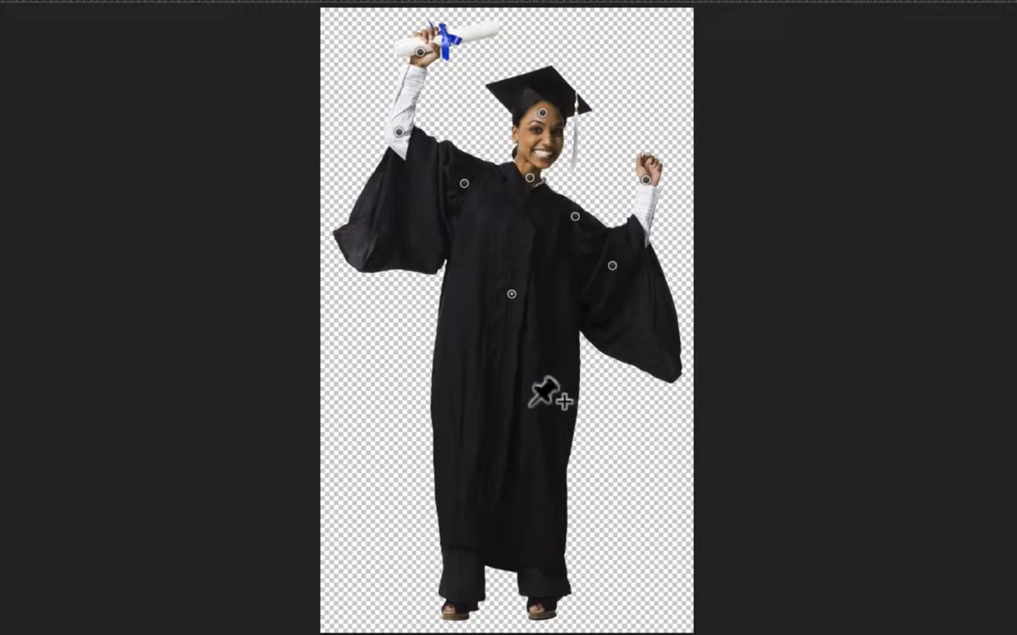
left_click(523, 390)
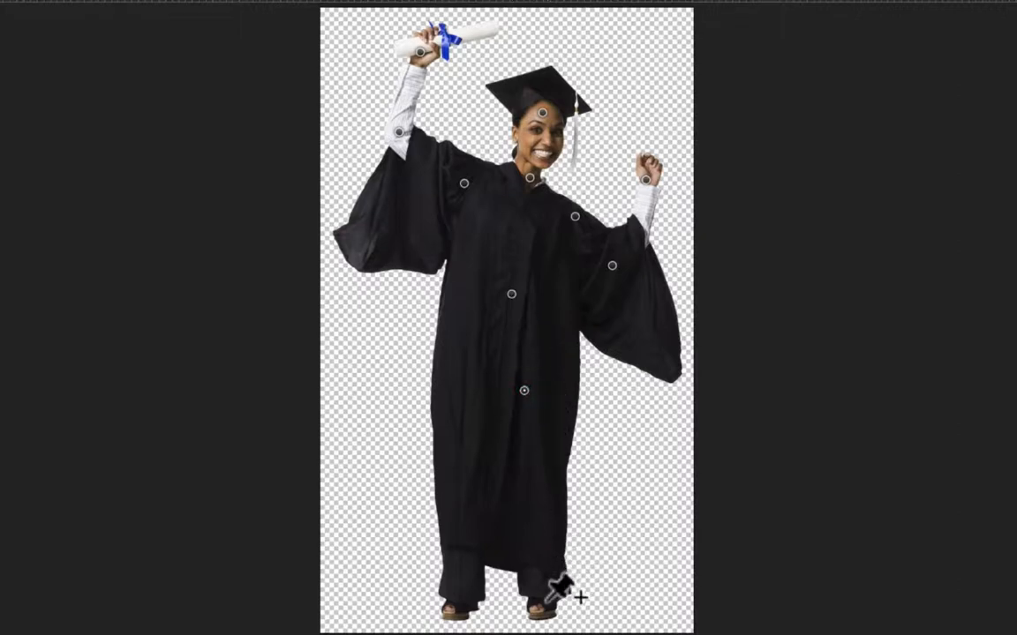
left_click(546, 600)
left_click(461, 610)
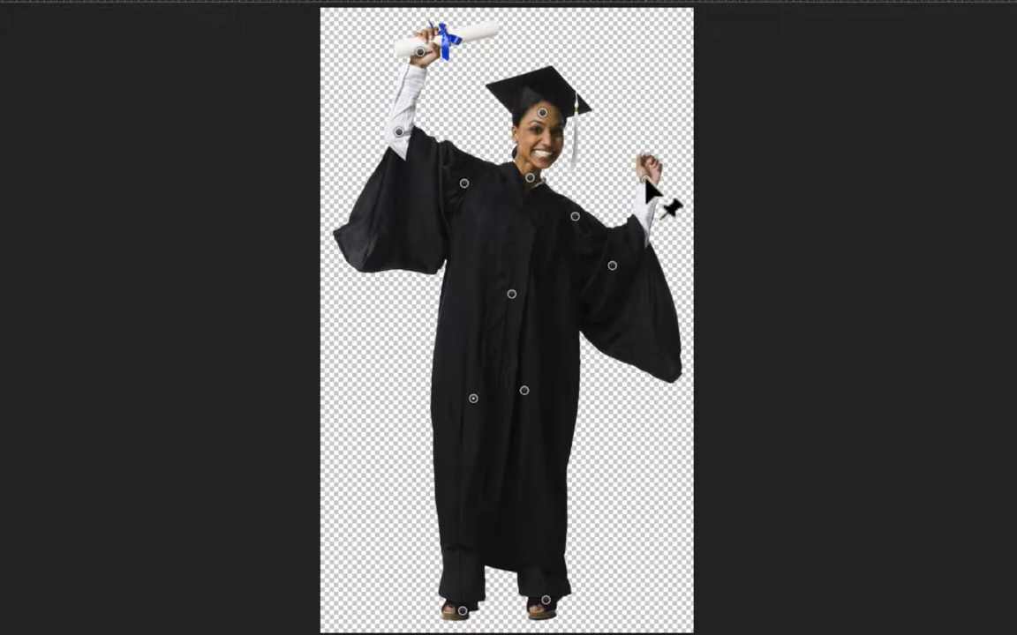
Warp both arms, nudging the empty hand inward and its elbow outward and lowering the diploma-holding elbow and hand.
mouse_move(647, 179)
left_mouse_down()
mouse_move(622, 178)
mouse_move(657, 201)
mouse_move(660, 189)
mouse_move(646, 182)
left_mouse_up()
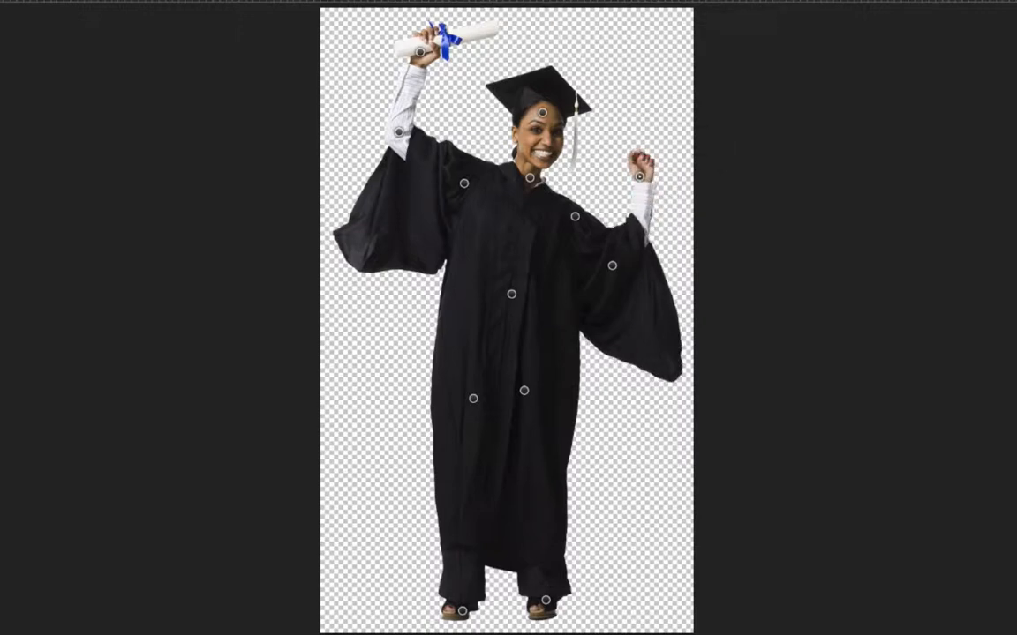
left_click(573, 218)
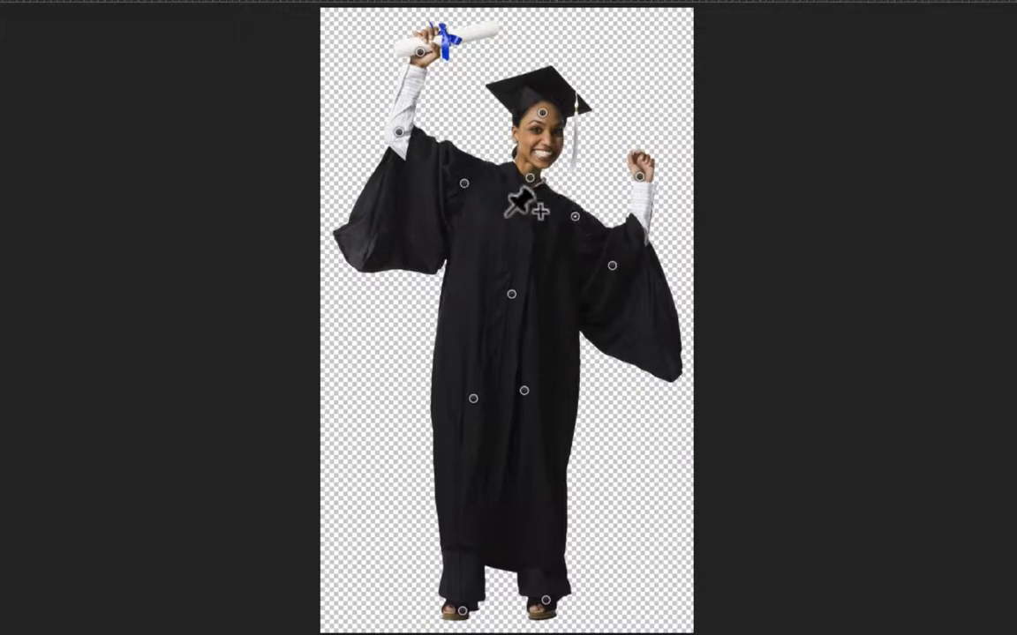
left_click(511, 295)
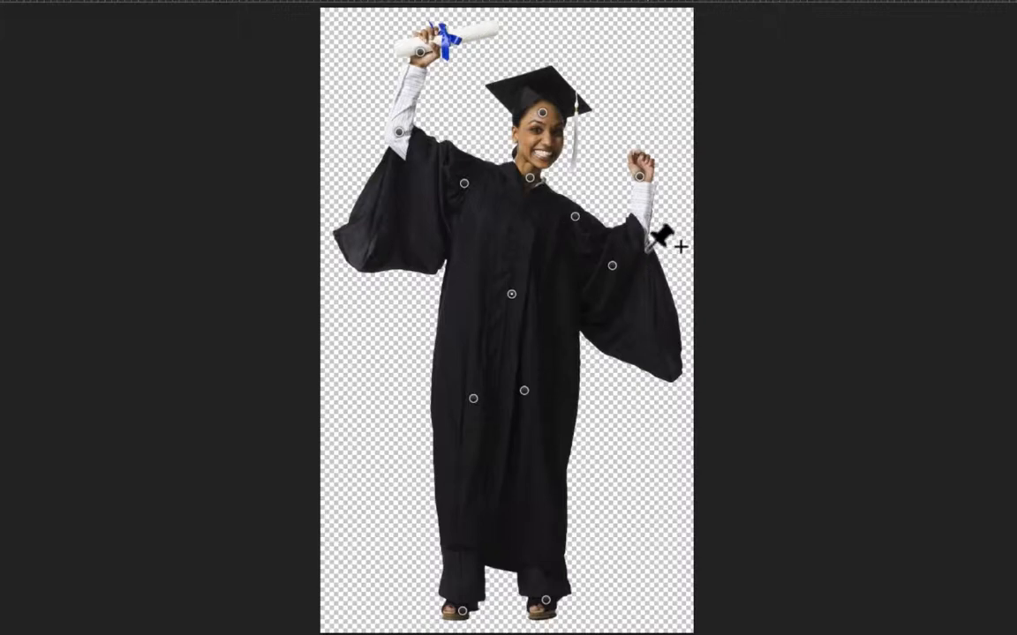
left_click(612, 273)
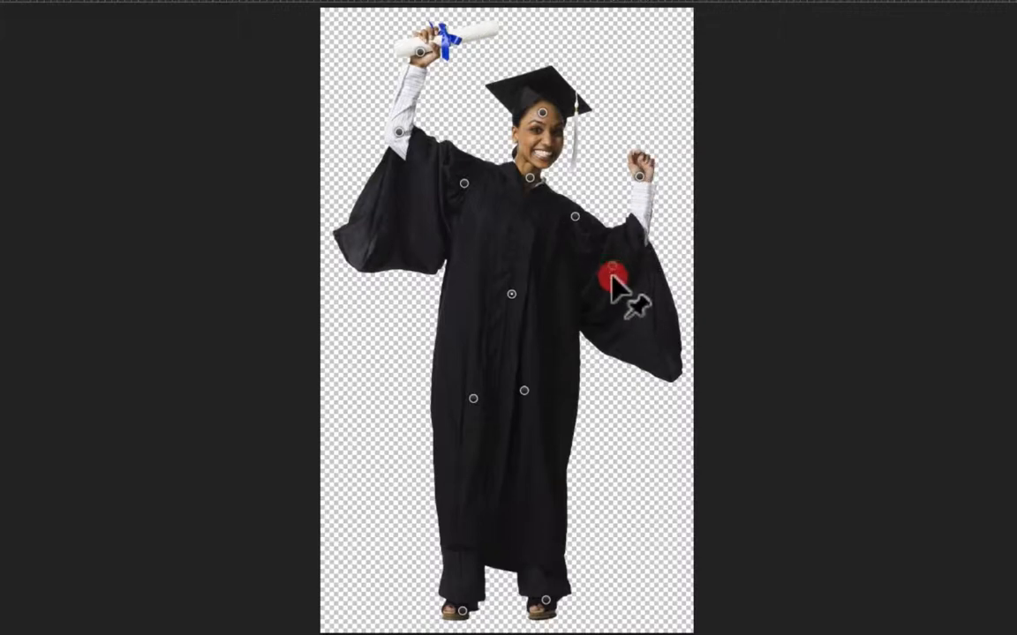
mouse_move(611, 275)
left_mouse_down()
mouse_move(603, 282)
mouse_move(615, 264)
left_mouse_up()
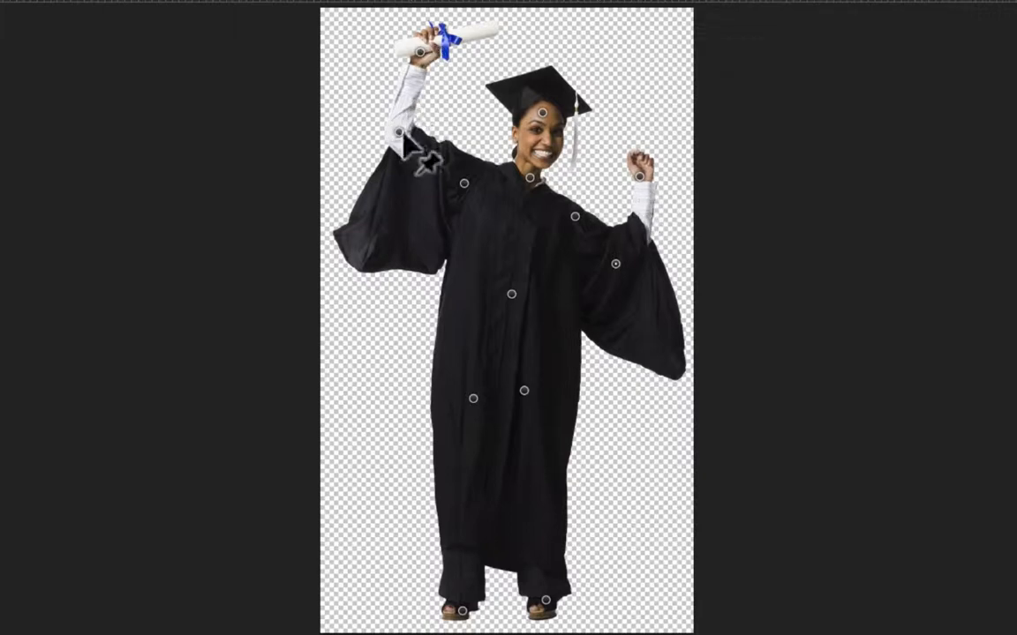
left_click_drag(401, 134, 401, 157)
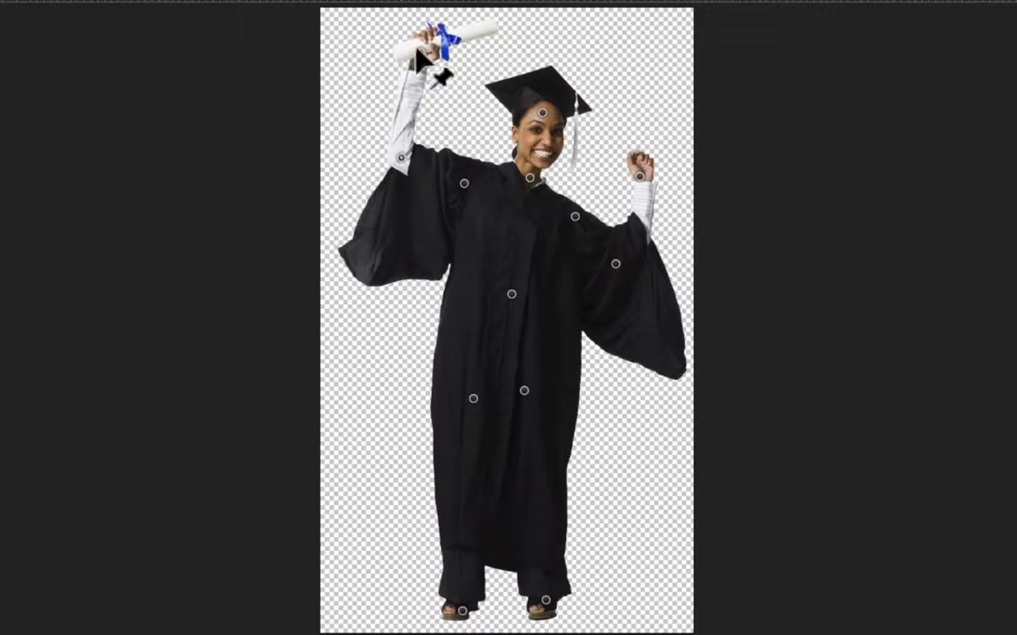
left_click_drag(415, 48, 395, 84)
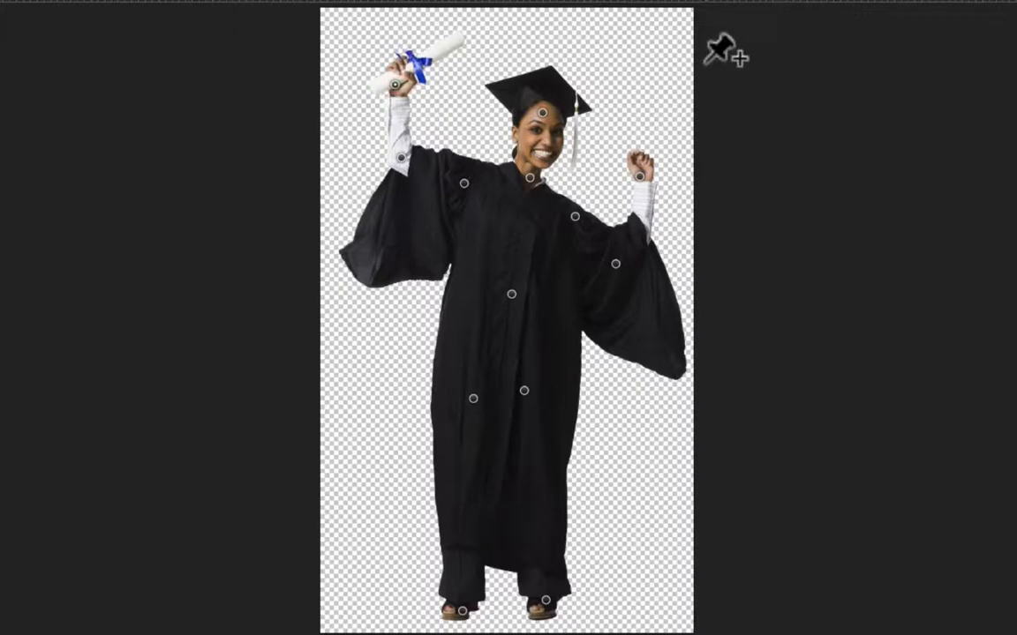
Tilt the head to about -19° toward the diploma side and commit the Puppet Warp.
mouse_move(530, 177)
left_mouse_down()
mouse_move(521, 180)
mouse_move(531, 179)
left_mouse_up()
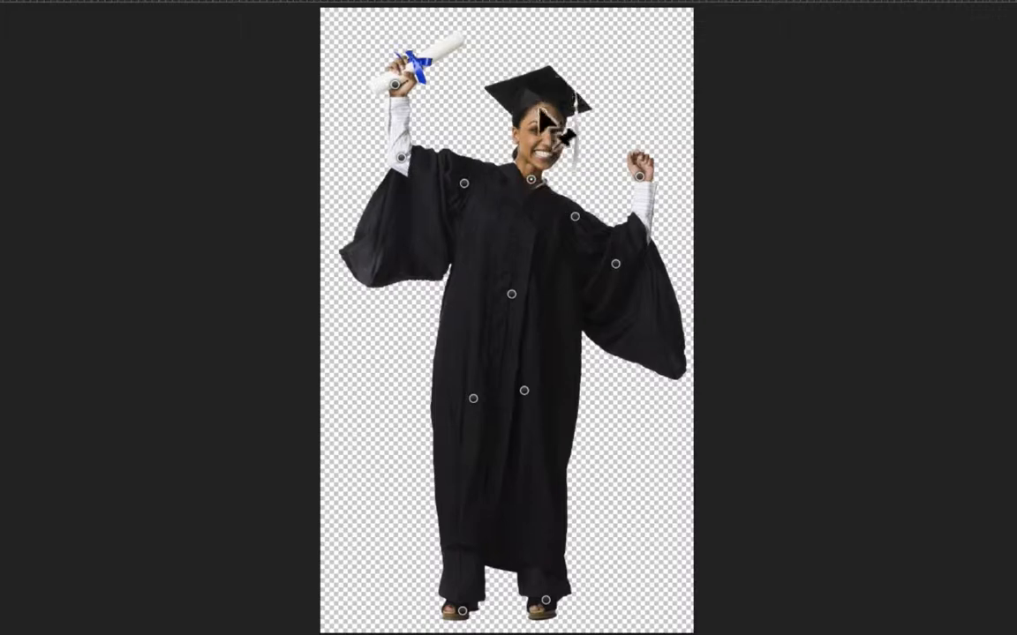
left_click_drag(539, 112, 528, 105)
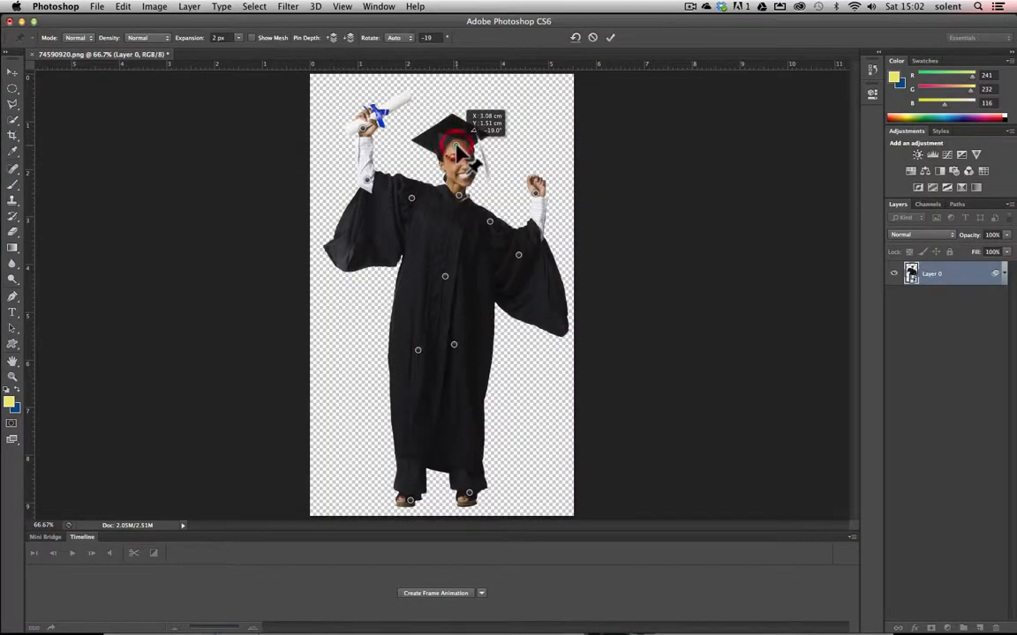
left_click_drag(456, 148, 456, 146)
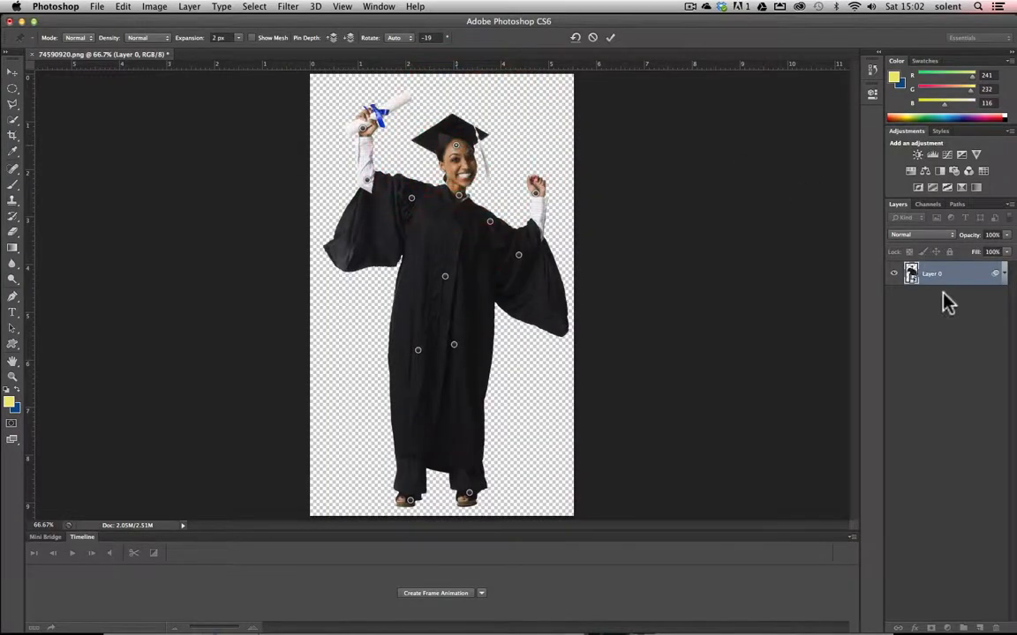
left_click(610, 38)
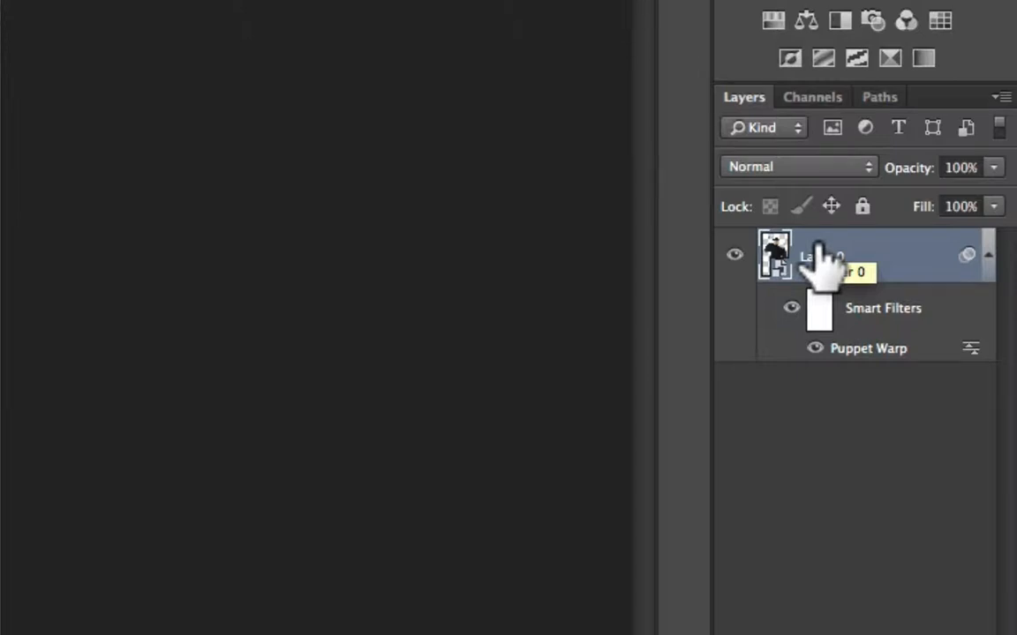
Duplicate Layer 0 and reopen the copy's Puppet Warp filter to move both hands inward toward the head.
key("ctrl+j")
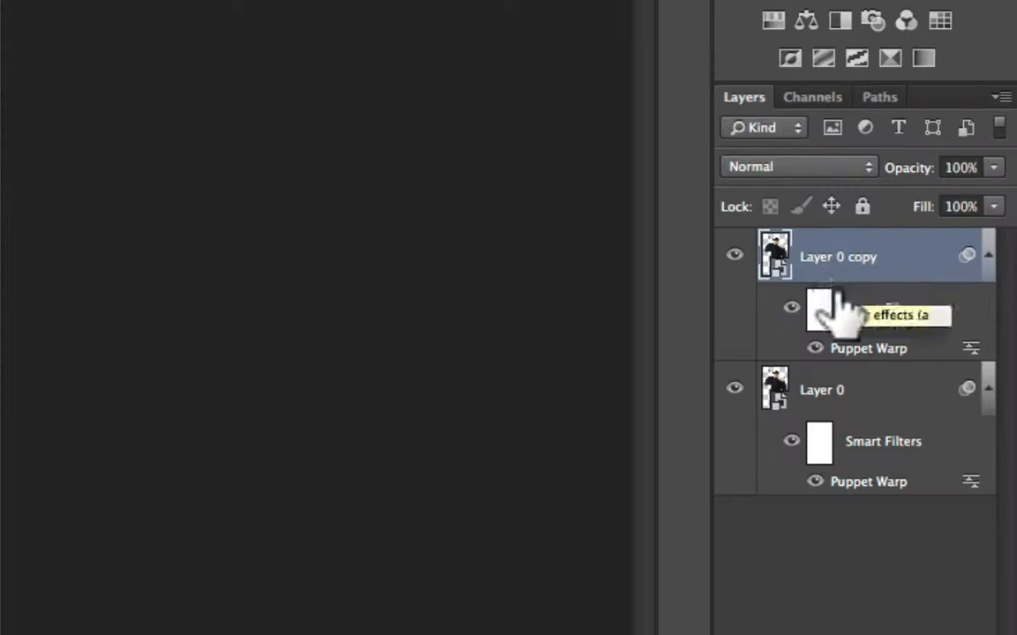
double_click(871, 350)
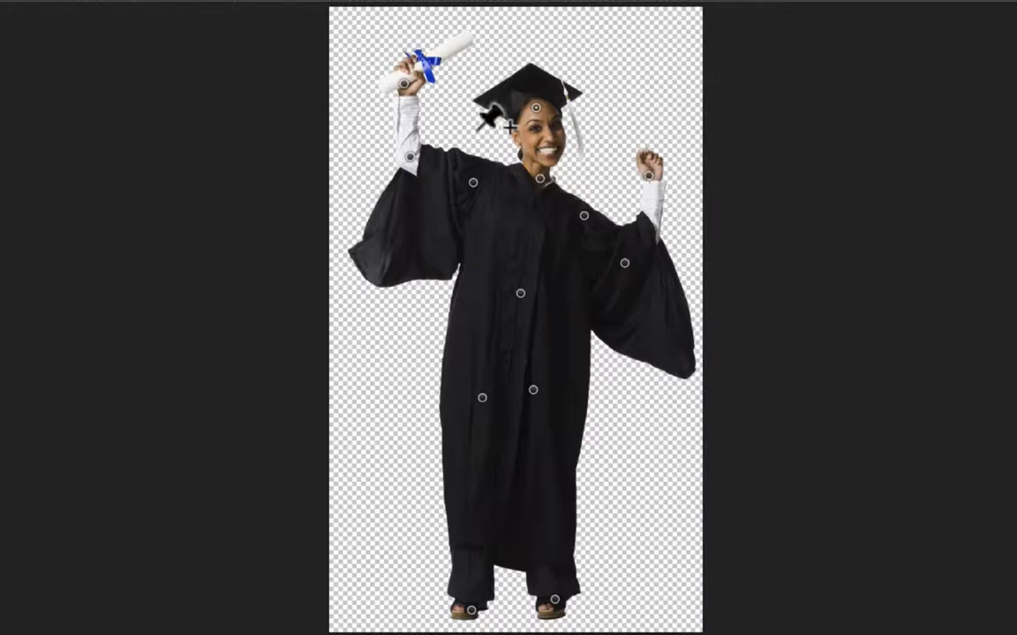
left_click_drag(404, 83, 443, 100)
left_click_drag(649, 175, 625, 165)
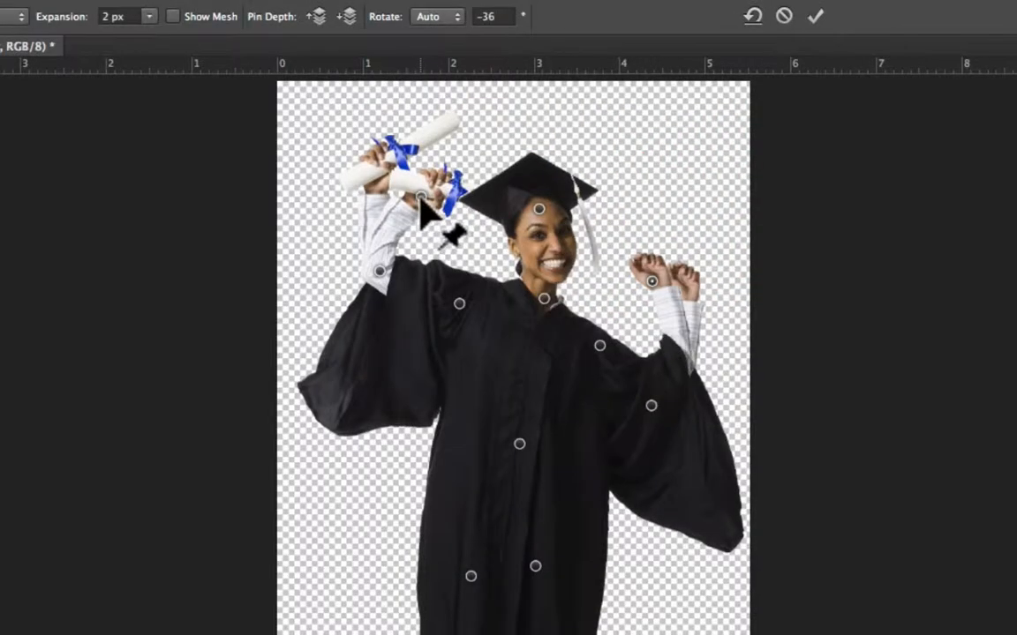
Bring the diploma hand's pin forward in depth so the scroll overlaps the front of the cap.
left_click(443, 99)
left_click(317, 16)
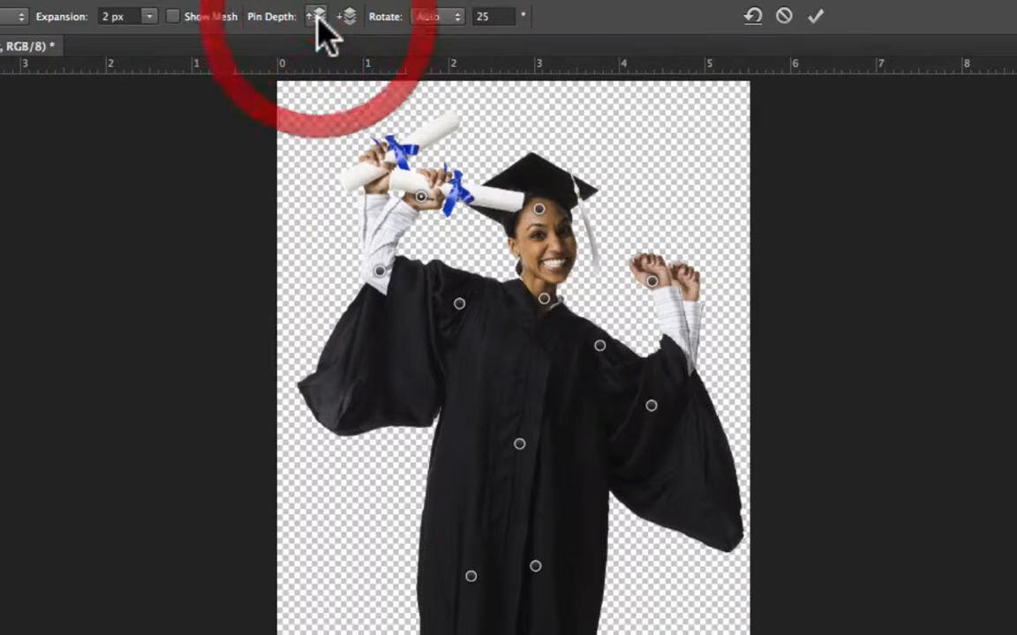
left_click(347, 18)
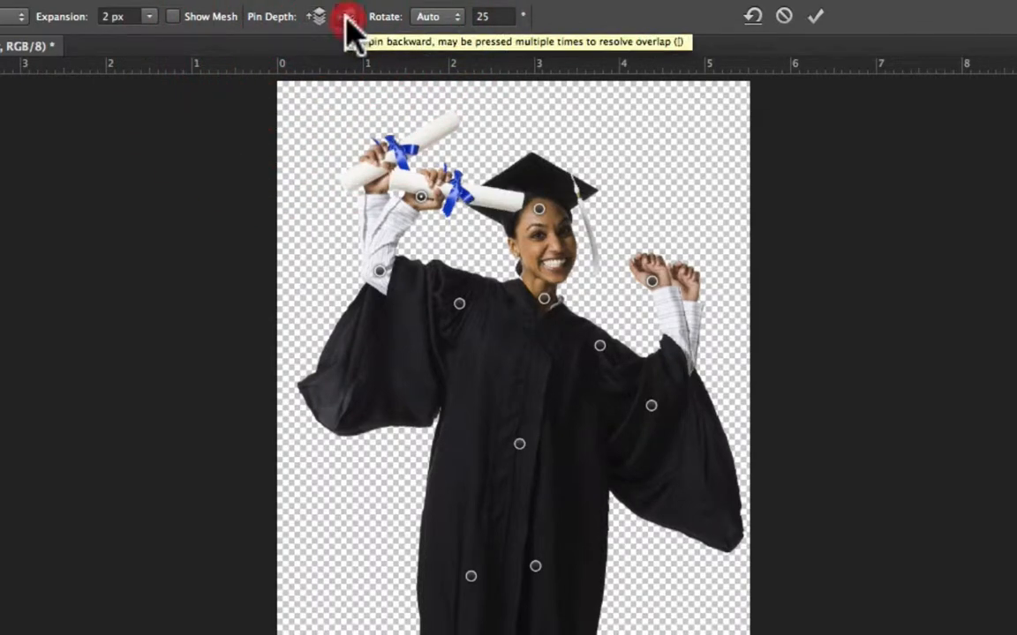
left_click(317, 16)
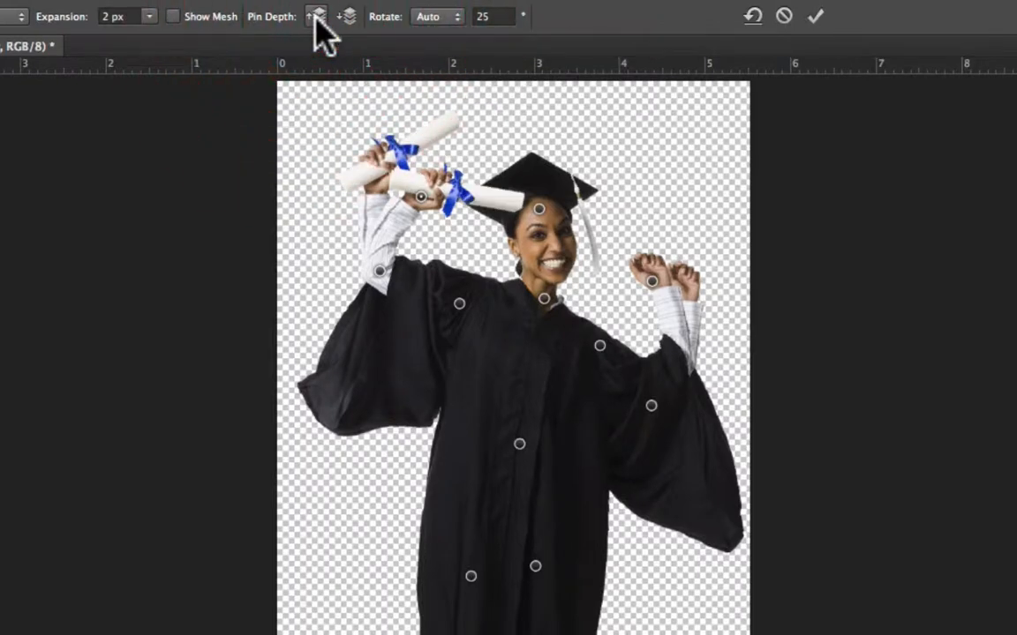
Shift the copy's waist pin slightly toward the empty-hand side and raise the pin on the diploma-side foot.
left_click(518, 446)
left_click_drag(518, 446, 540, 458)
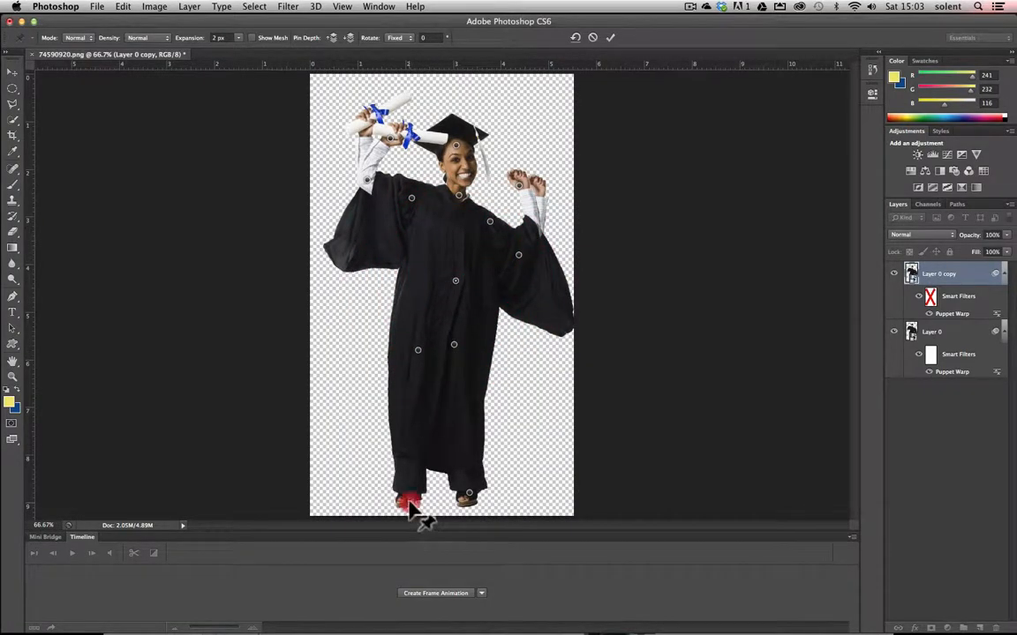
left_click_drag(408, 501, 407, 489)
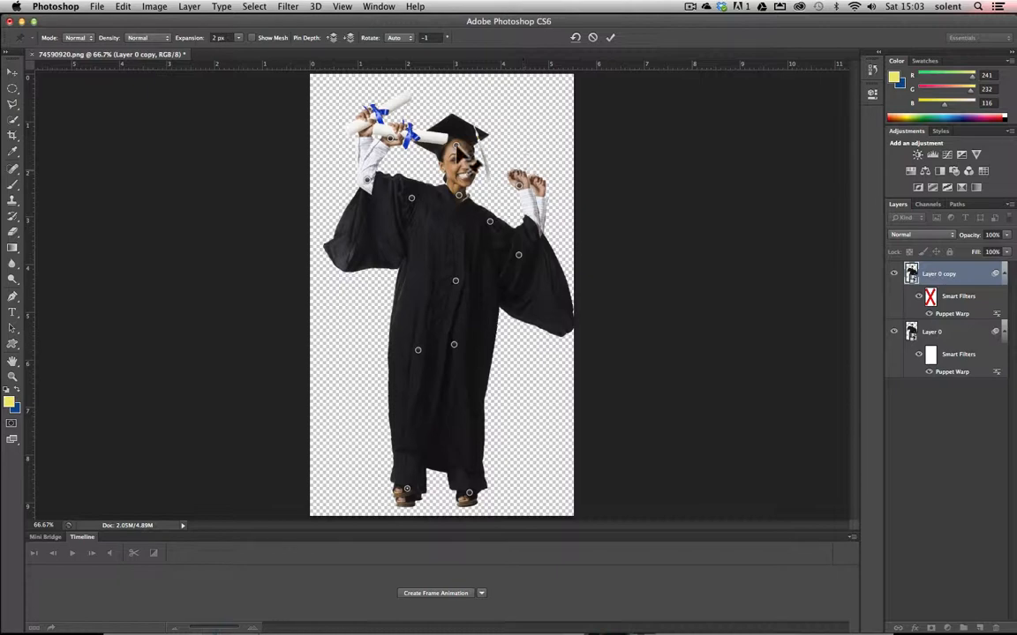
Shift Layer 0 copy's head pin slightly toward the empty-hand side and commit the Puppet Warp.
left_click_drag(460, 150, 469, 147)
left_click(610, 38)
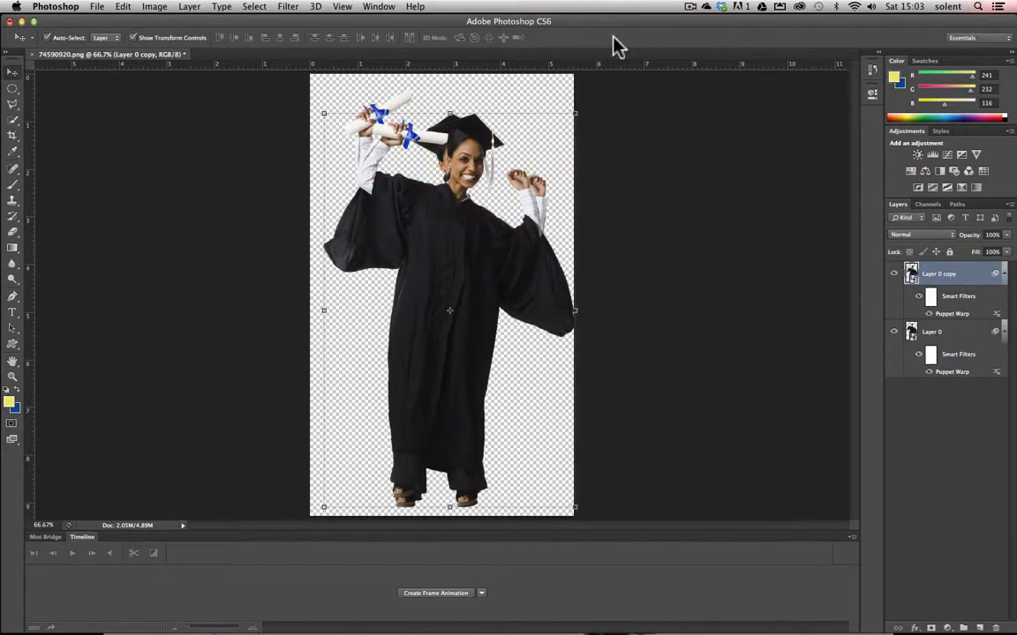
Toggle the visibility of Layer 0 copy repeatedly to compare its pose with Layer 0.
left_click(894, 275)
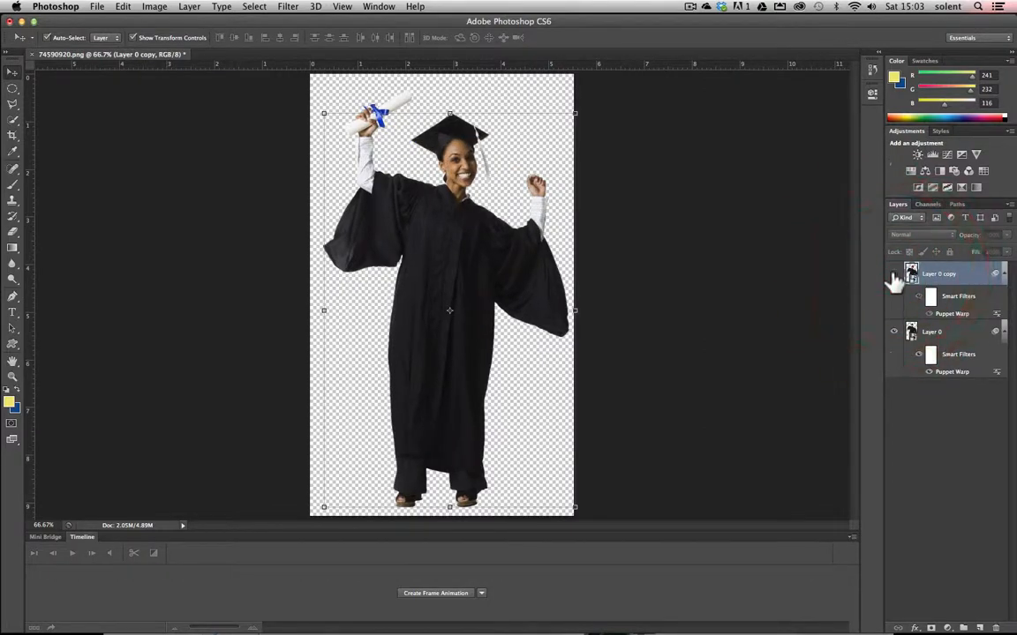
left_click(894, 274)
left_click(893, 274)
left_click(894, 275)
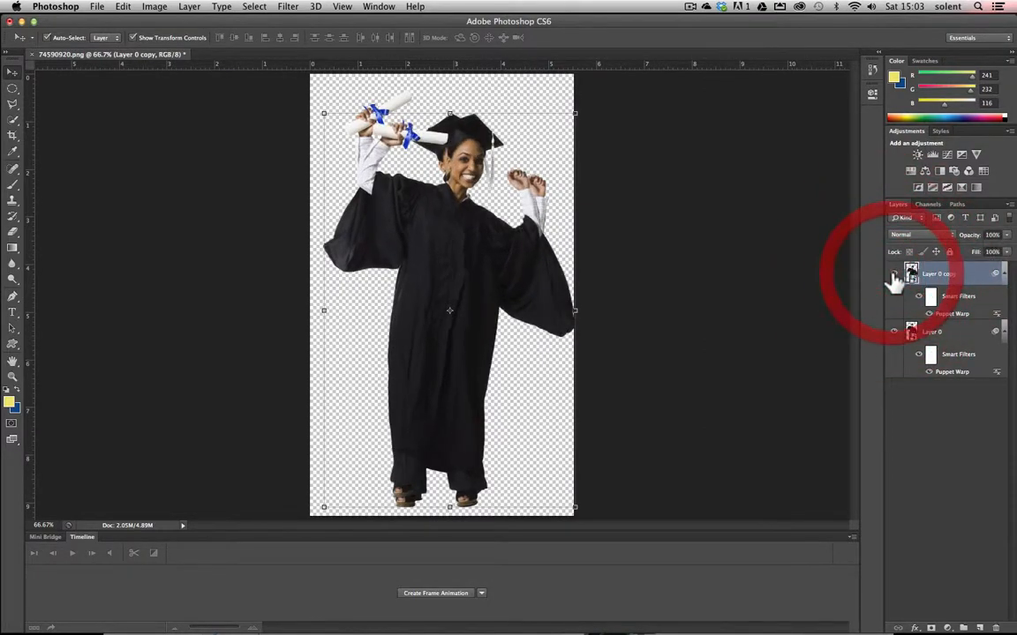
left_click(894, 274)
left_click(894, 275)
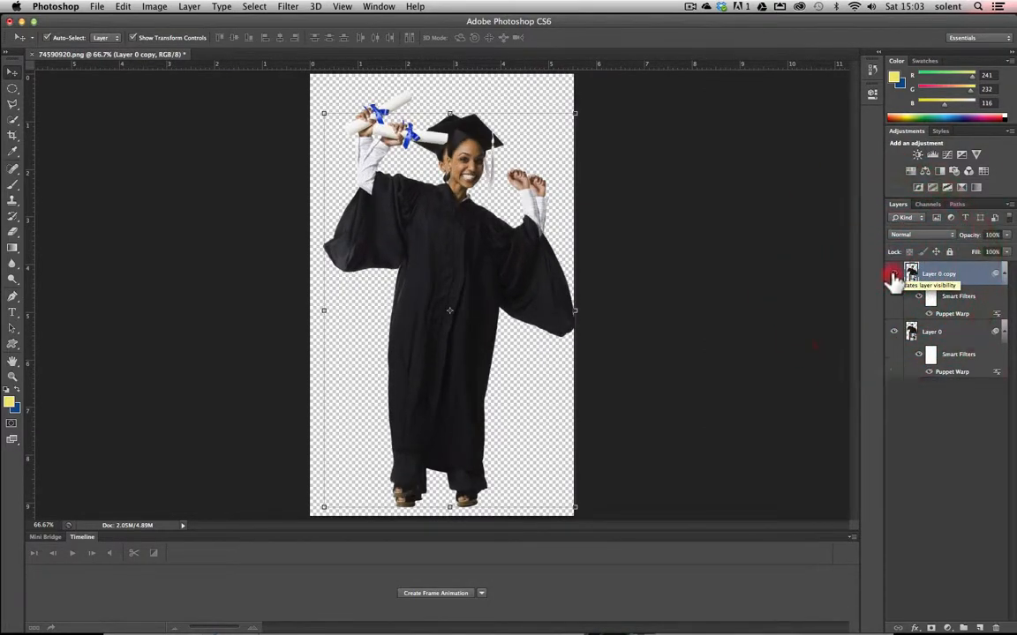
left_click(894, 274)
left_click(894, 275)
left_click(894, 275)
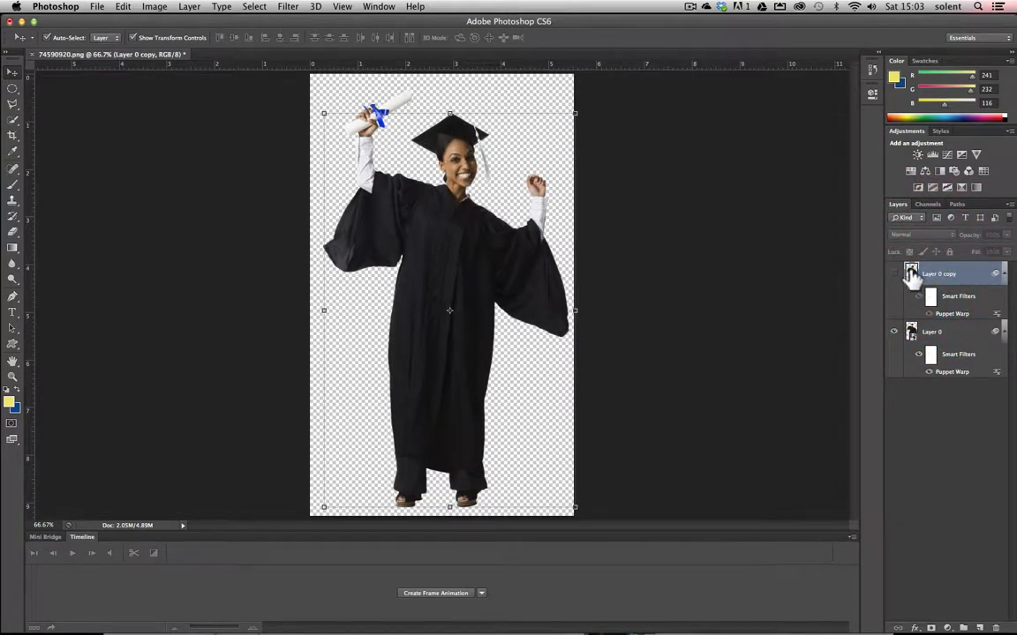
left_click(910, 273)
left_click(894, 274)
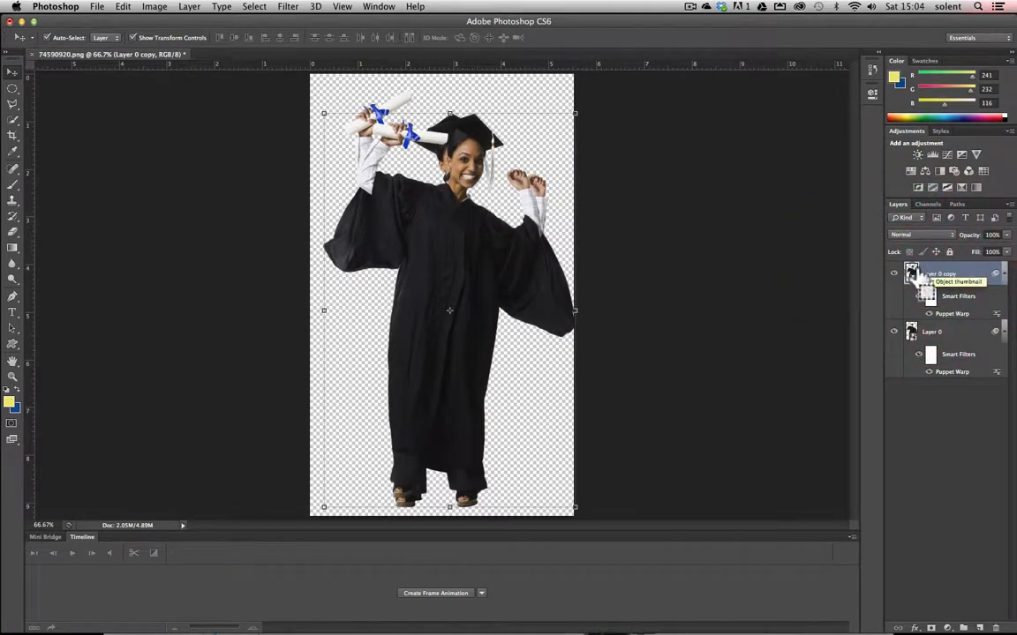
Duplicate Layer 0 copy and hide the original Layer 0.
key("super+j")
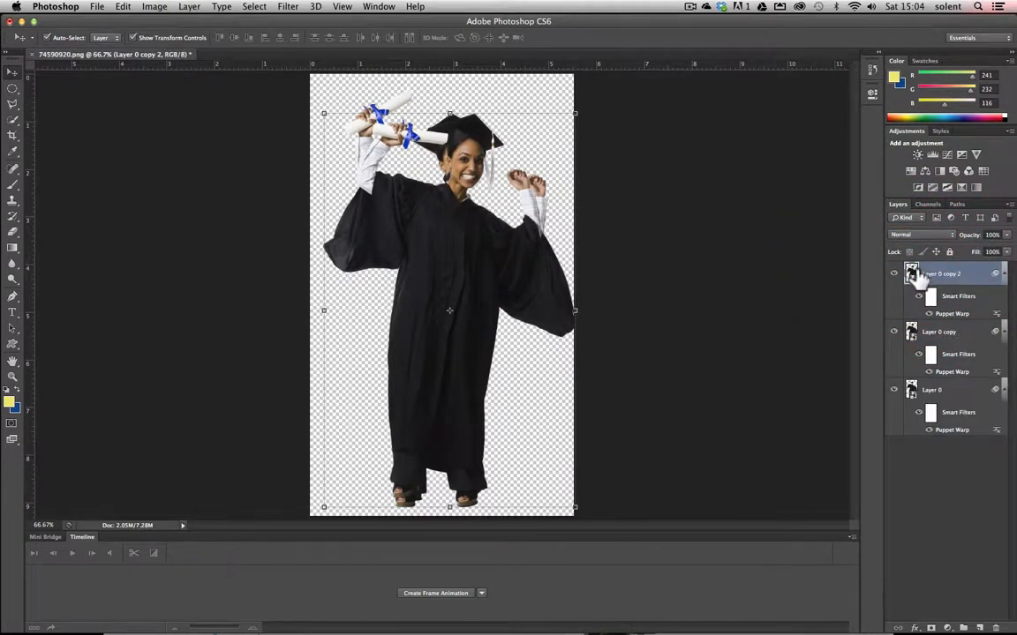
left_click(894, 391)
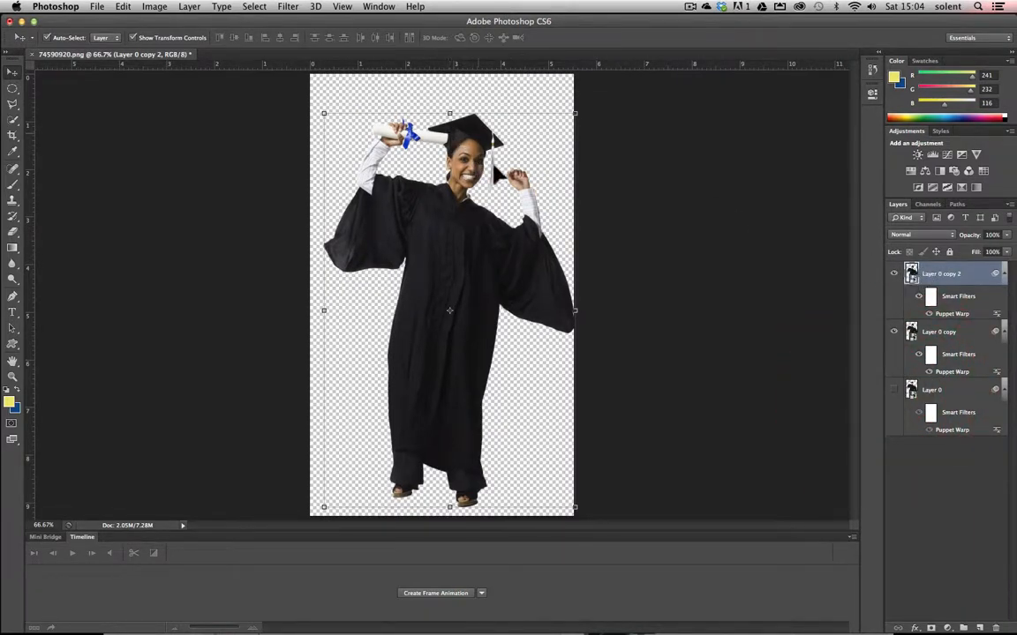
Reopen the Puppet Warp of Layer 0 copy 2 and raise the pins on the empty hand, its upper arm and shoulder.
double_click(951, 315)
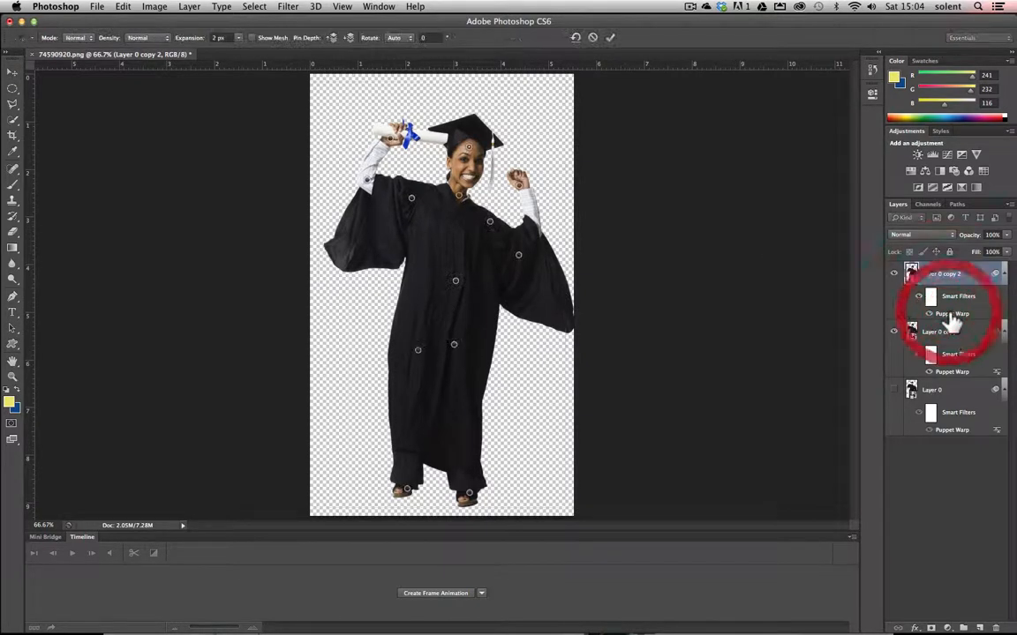
left_click(469, 146)
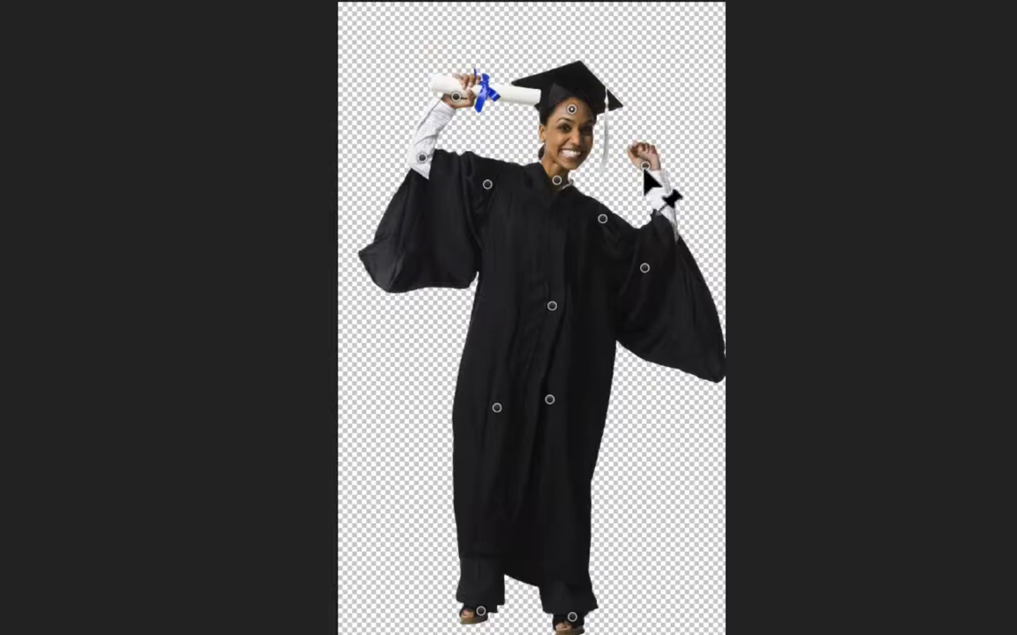
left_click_drag(517, 180, 522, 162)
left_click_drag(648, 132, 648, 131)
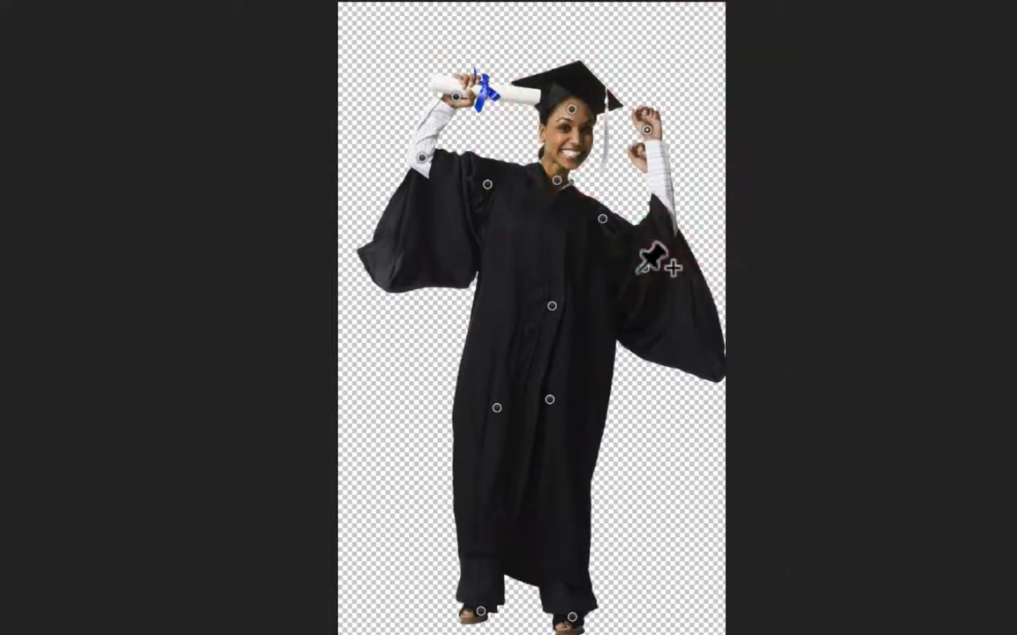
left_click(645, 263)
left_click_drag(645, 263, 643, 248)
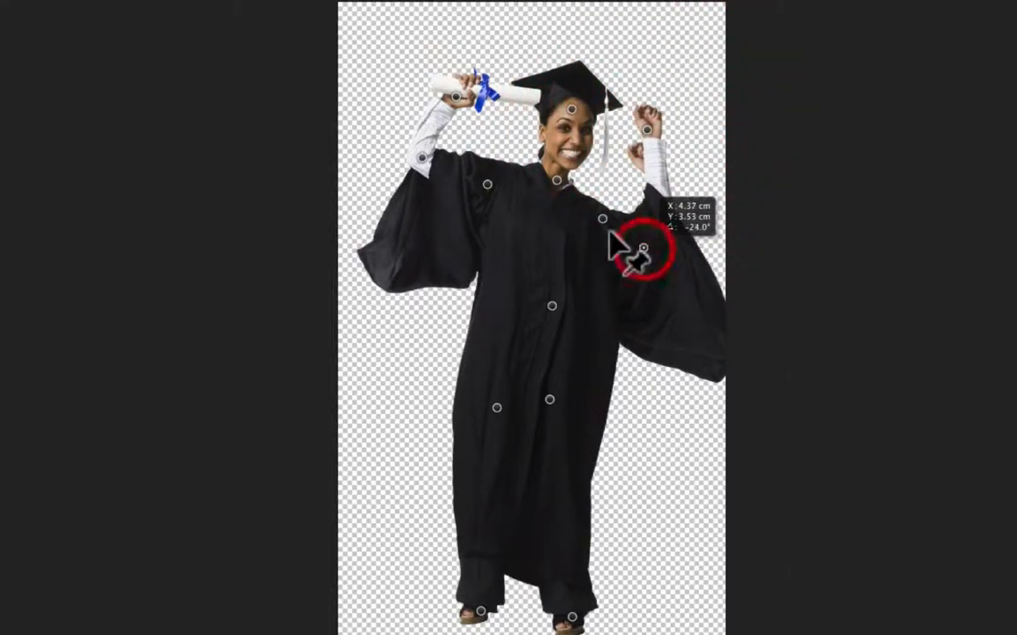
left_click(591, 226)
left_click_drag(591, 228, 601, 206)
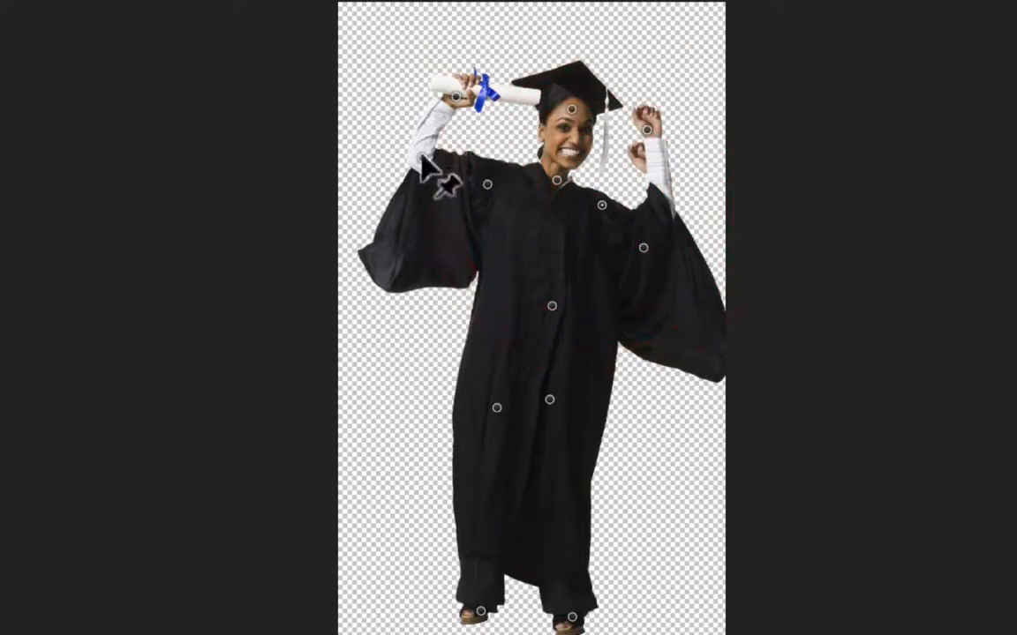
Lower and spread the diploma arm outward, shift the waist and head pins toward the diploma side, and commit the Puppet Warp.
left_click_drag(422, 156, 420, 180)
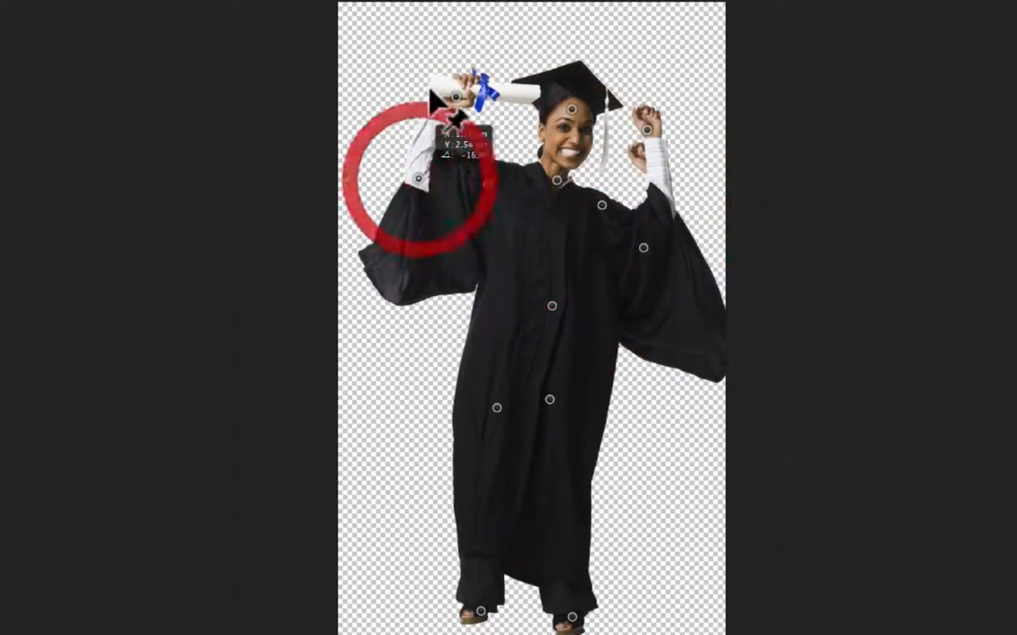
left_click_drag(456, 99, 410, 109)
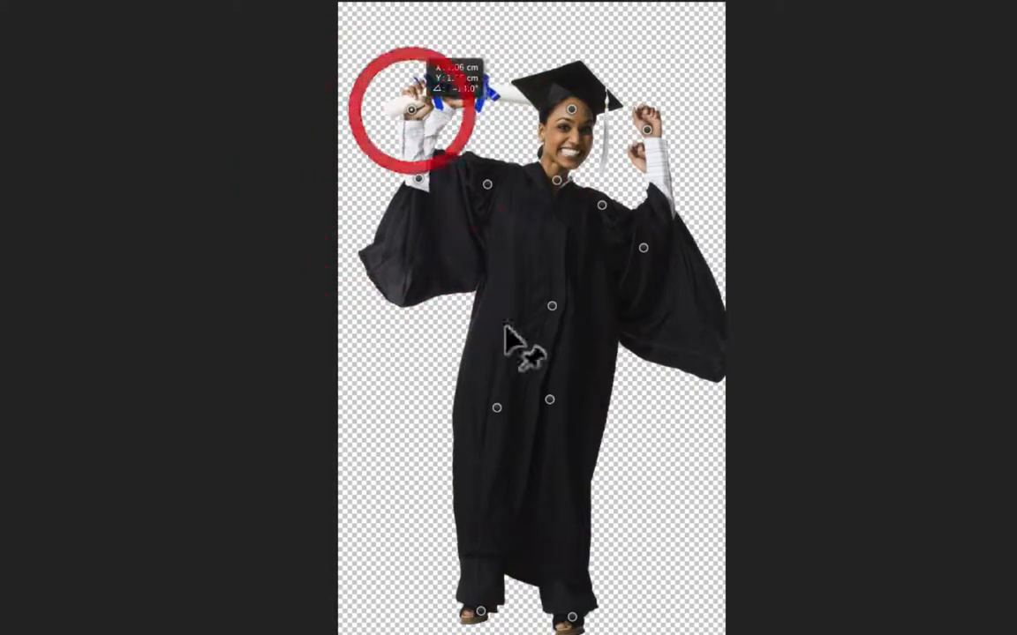
left_click_drag(551, 306, 529, 309)
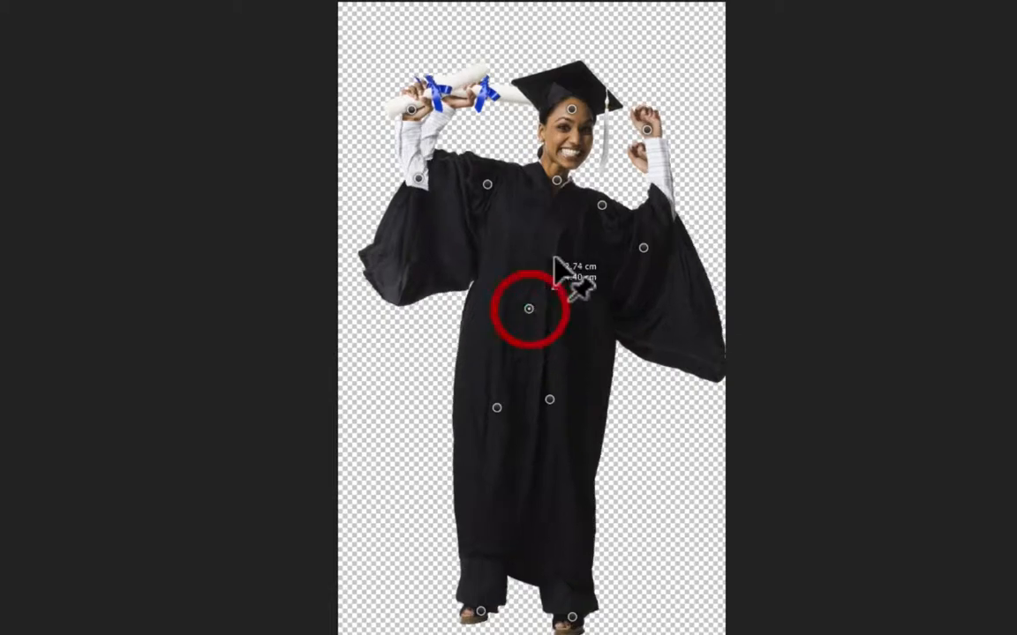
left_click_drag(570, 109, 555, 112)
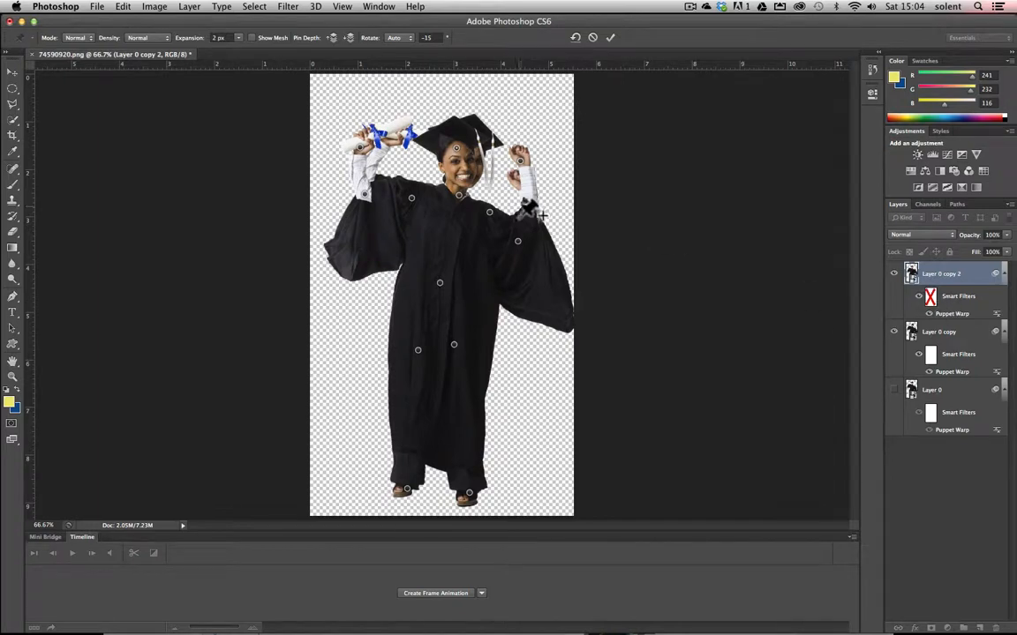
left_click(611, 39)
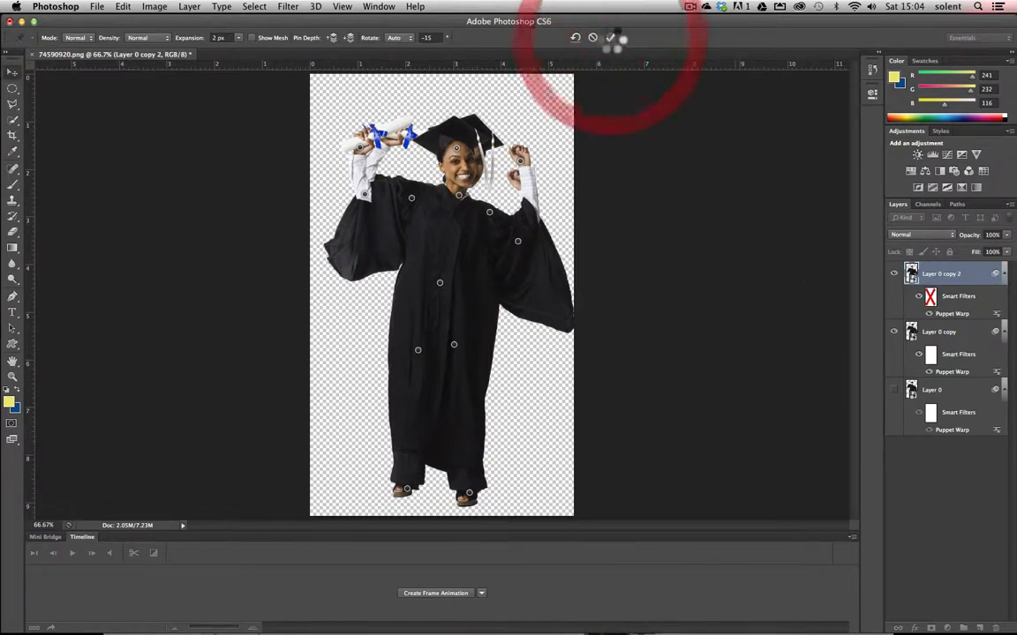
Compare the three poses by showing each layer on its own, and leave all three layers visible.
left_click(892, 333)
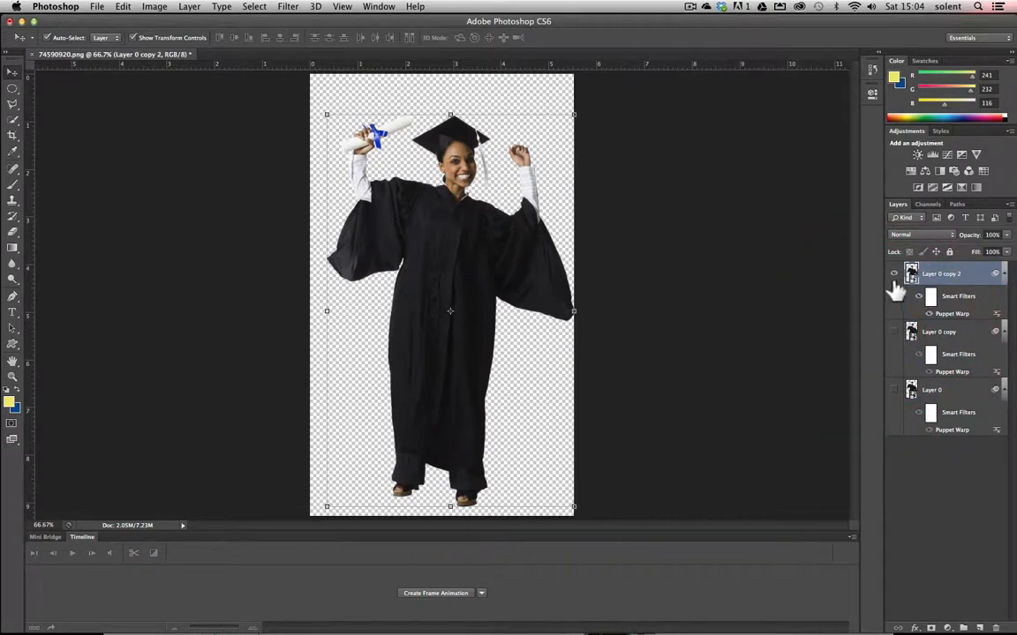
left_click(892, 274)
left_click(892, 332)
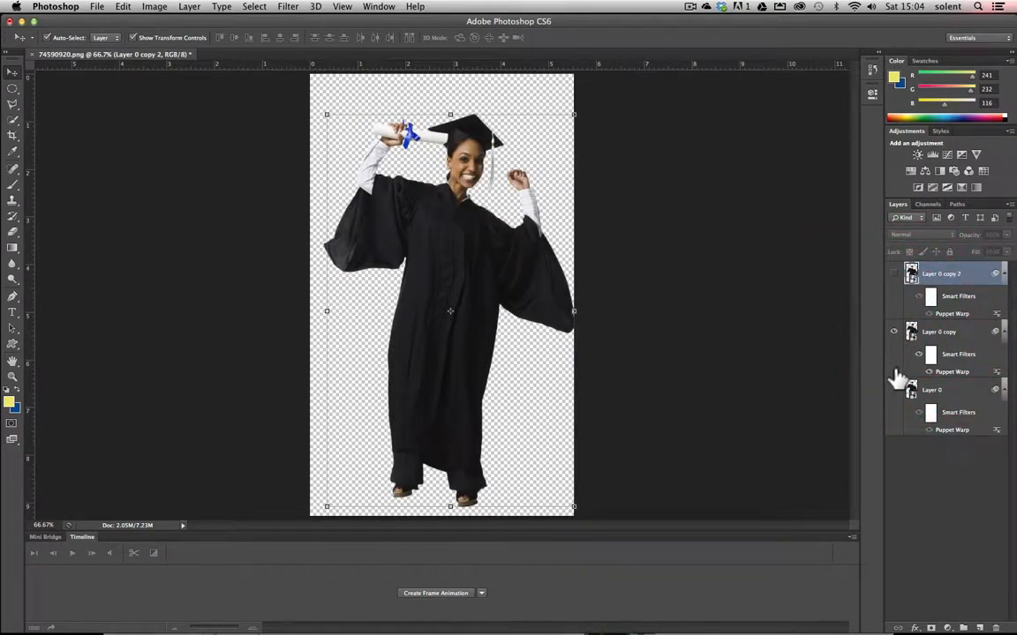
left_click(893, 333)
left_click(893, 391)
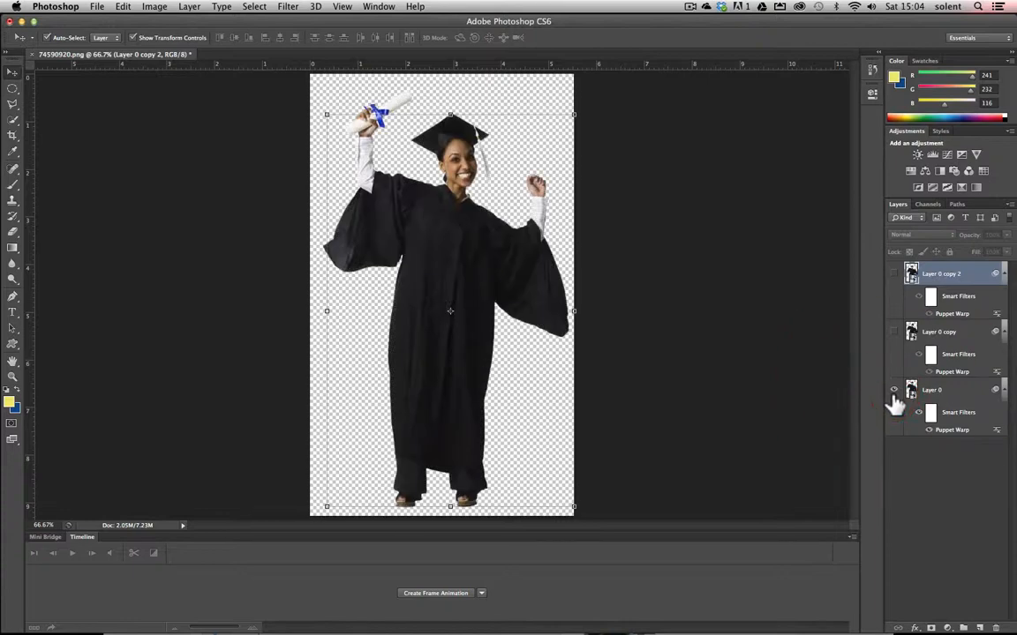
left_click(892, 332)
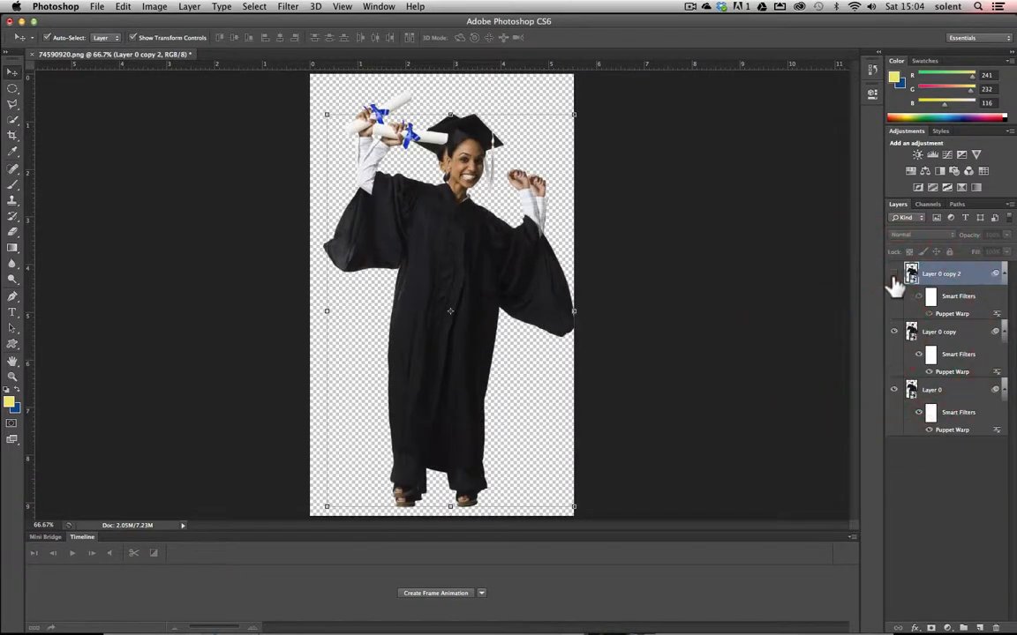
left_click(892, 274)
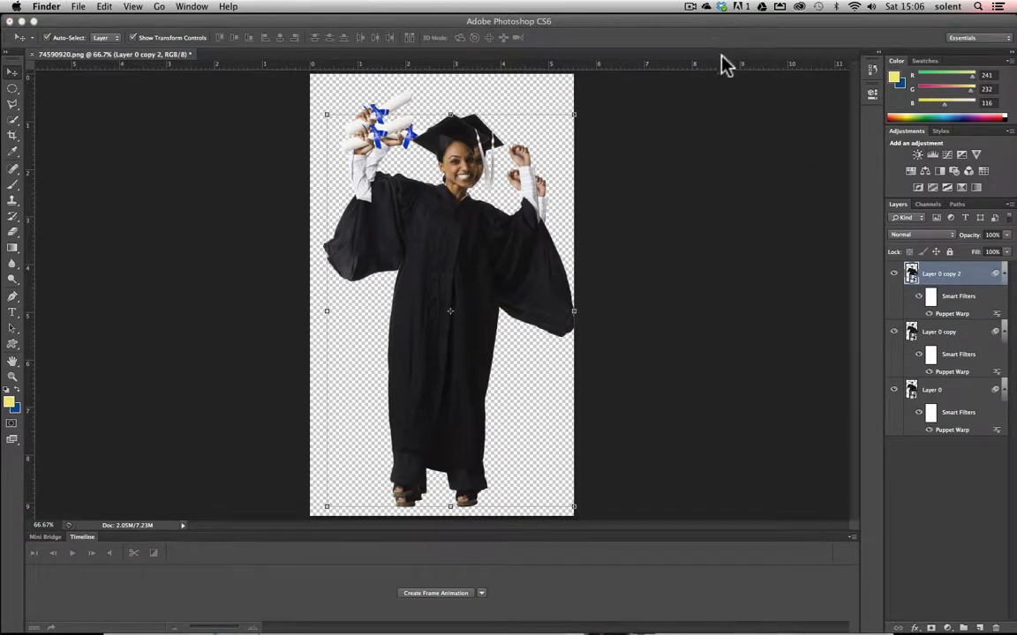
Create a frame animation in the timeline.
left_click(383, 20)
left_click(386, 7)
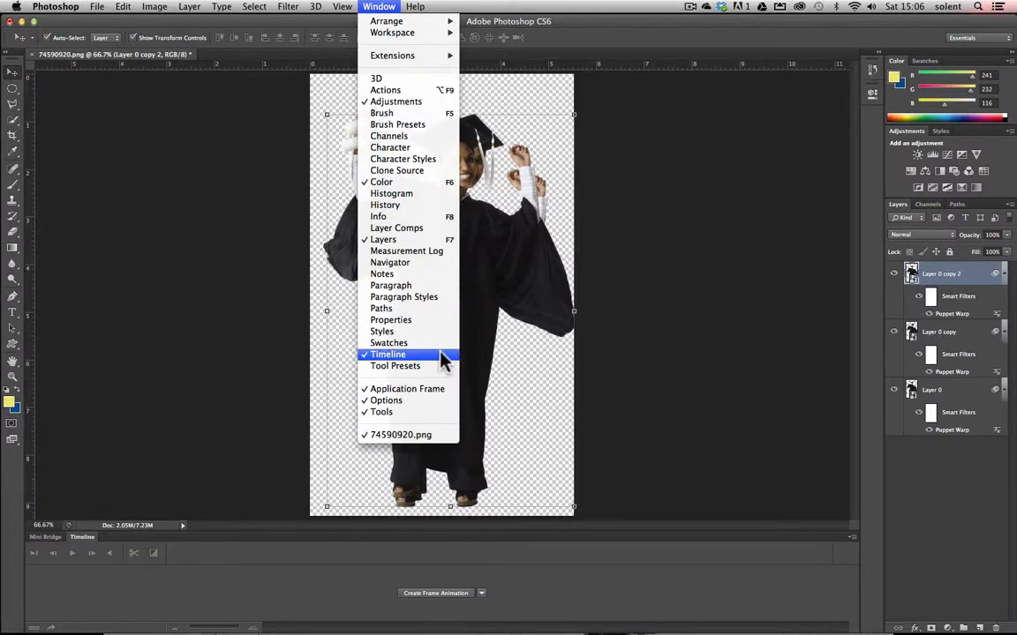
left_click(596, 569)
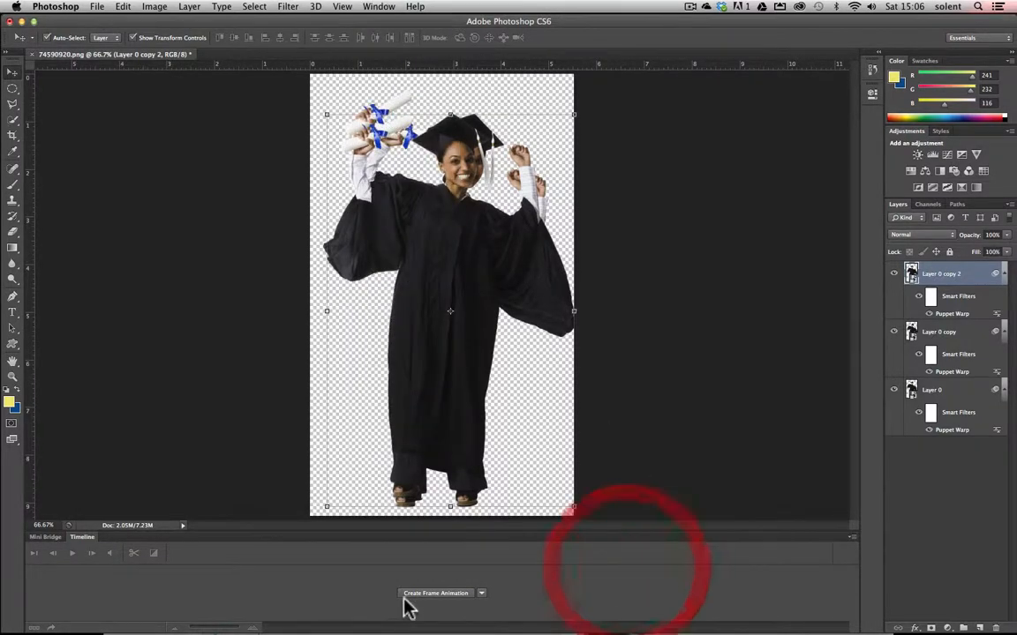
left_click(483, 594)
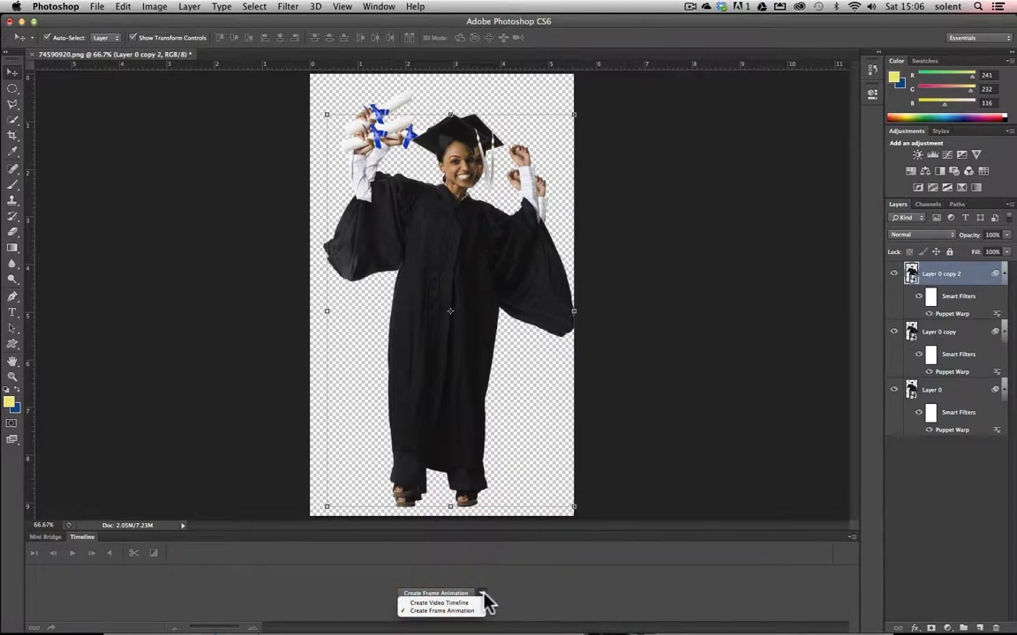
left_click(475, 613)
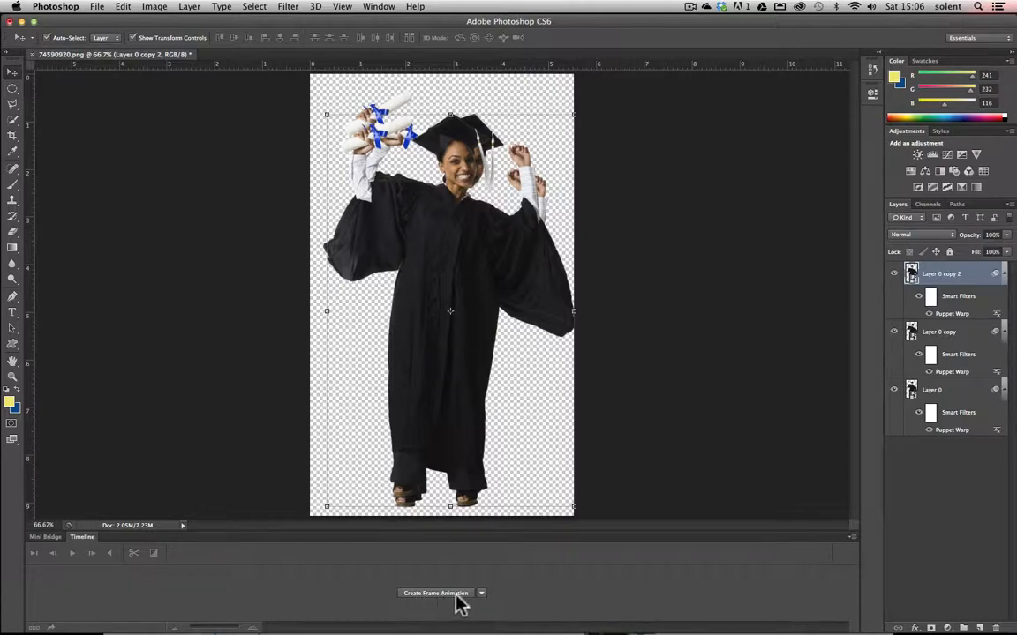
left_click(452, 595)
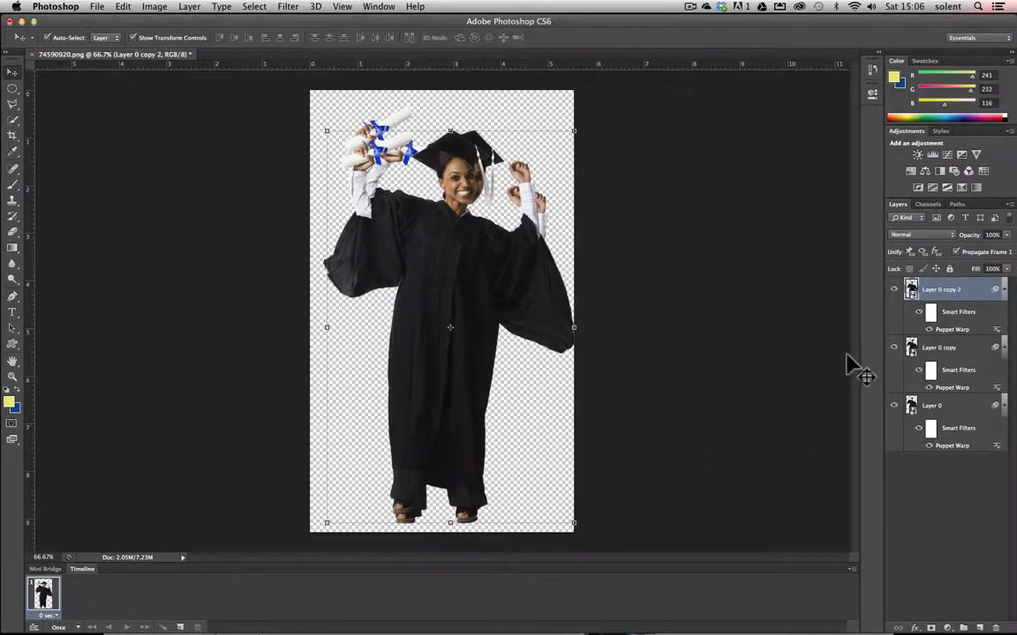
Show only Layer 0 in the first frame and add a second frame showing only Layer 0 copy.
left_click(893, 289)
left_click(893, 347)
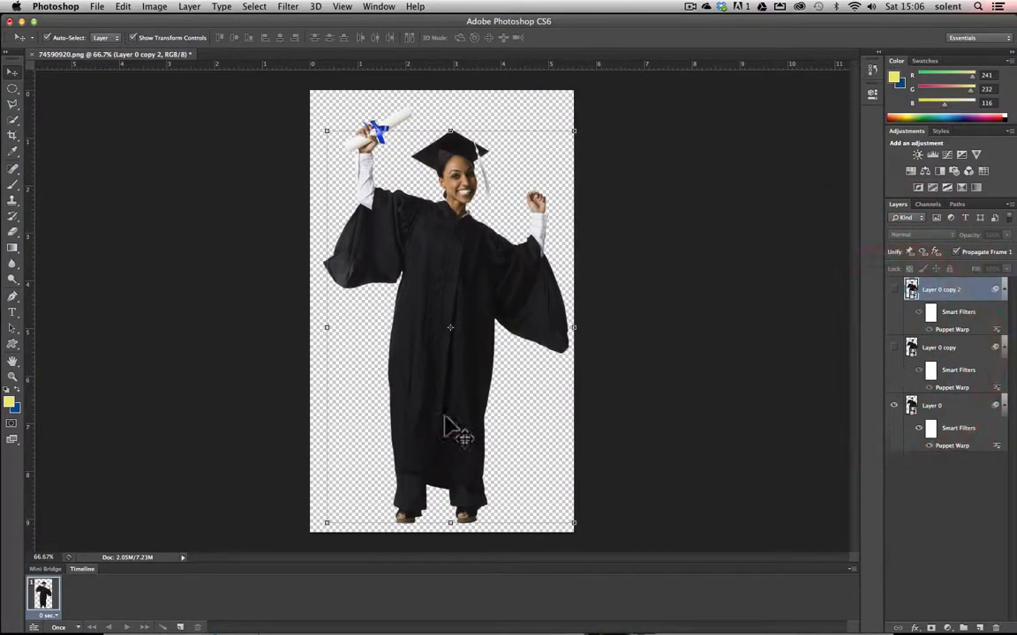
left_click(180, 627)
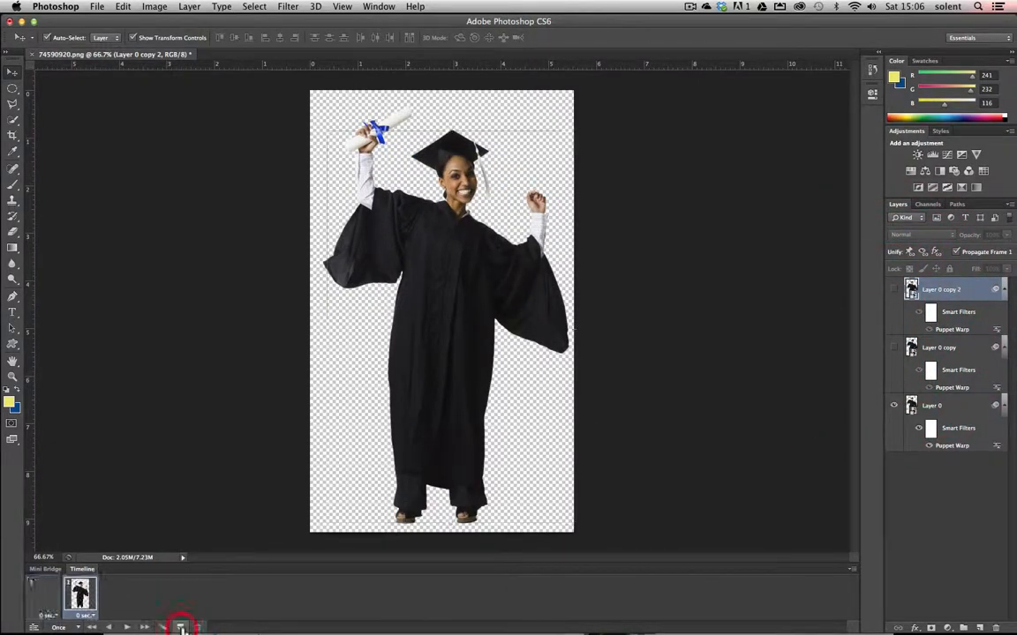
left_click(893, 406)
left_click(894, 347)
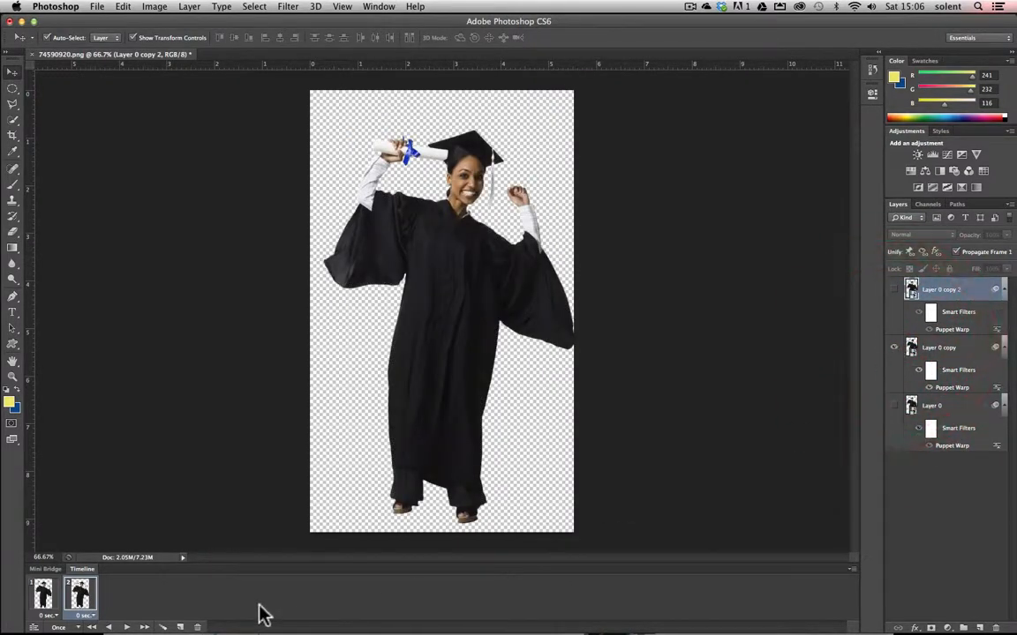
Add a third animation frame that shows only Layer 0 copy 2.
left_click(180, 627)
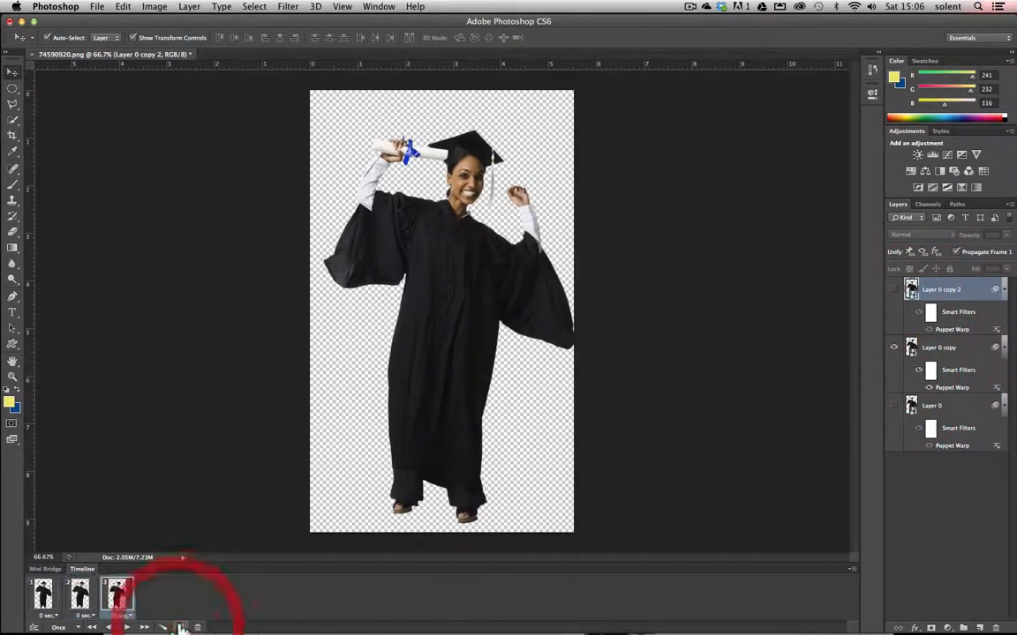
left_click(893, 348)
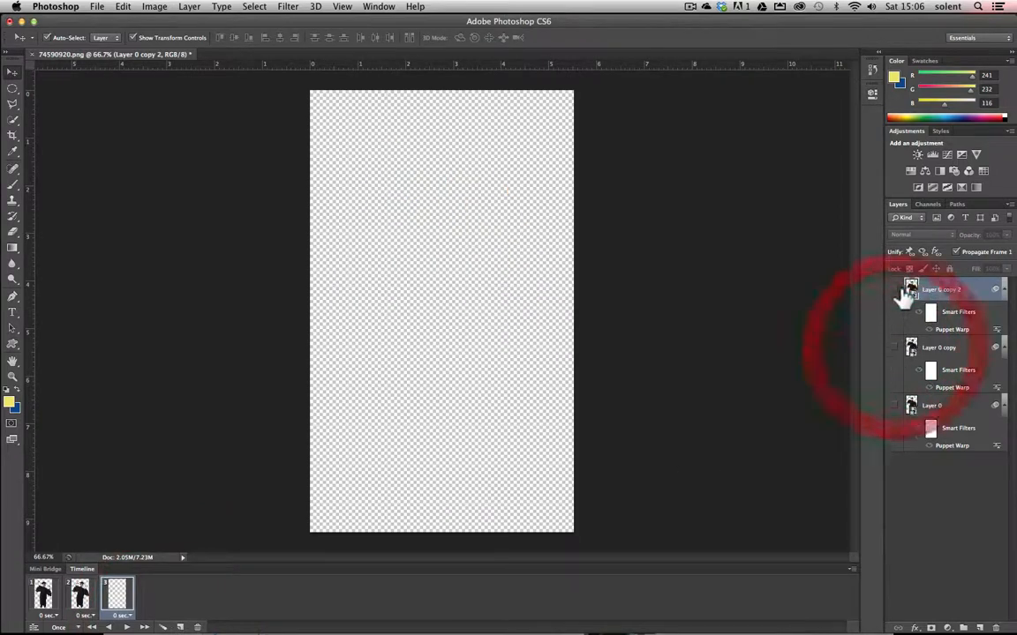
left_click(894, 290)
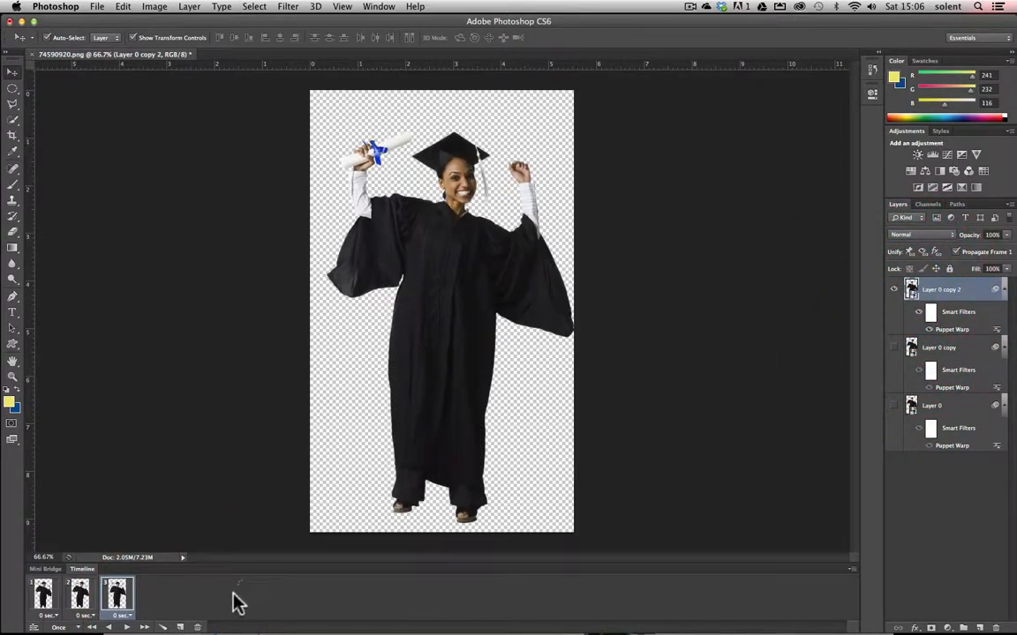
Set the animation's looping to Forever and play it back.
left_click(126, 627)
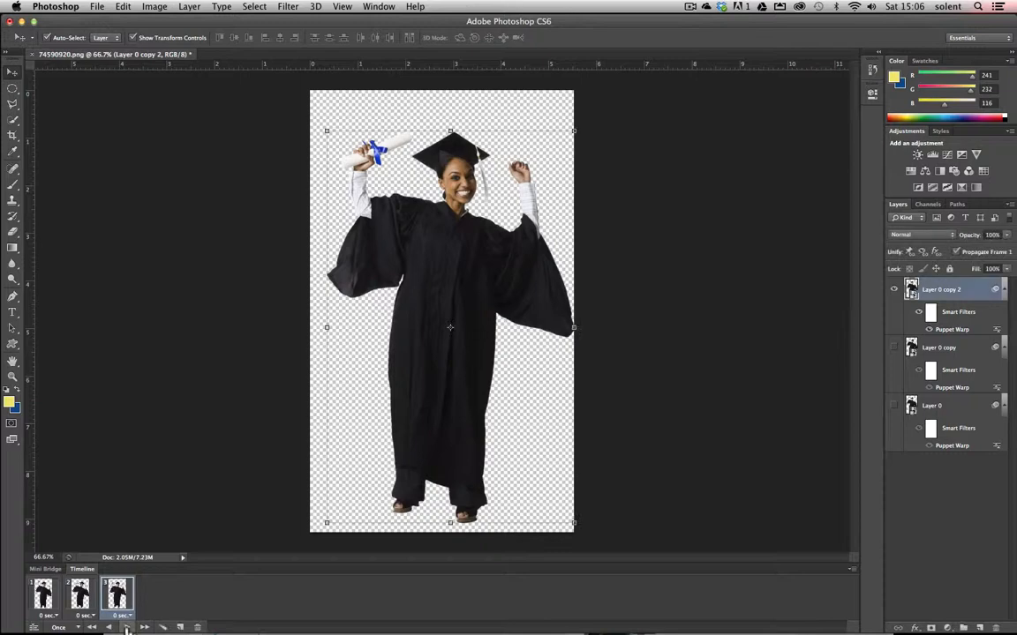
left_click(74, 626)
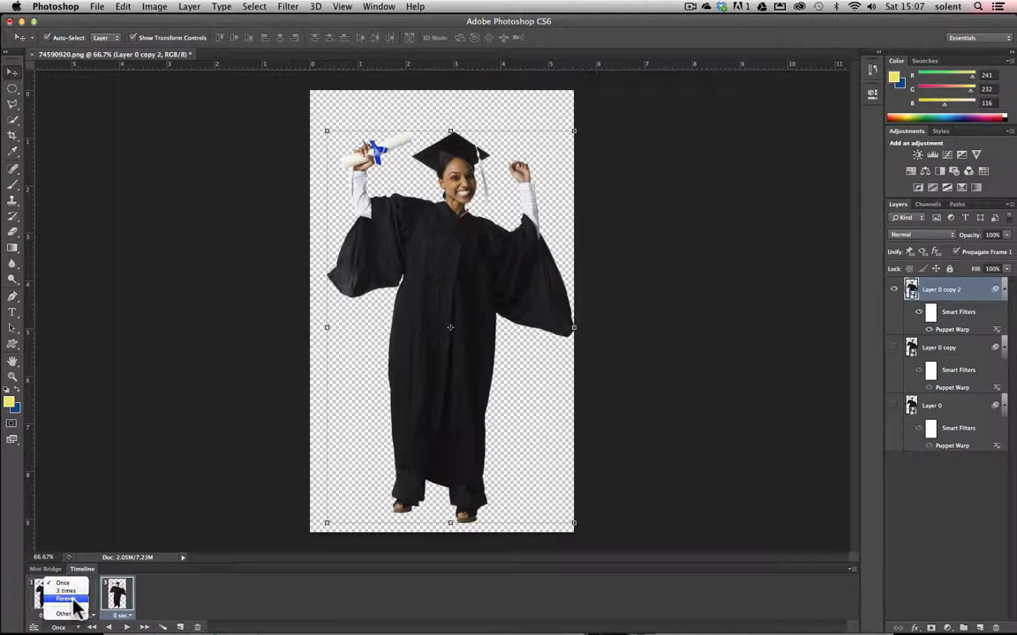
left_click(66, 598)
left_click(126, 627)
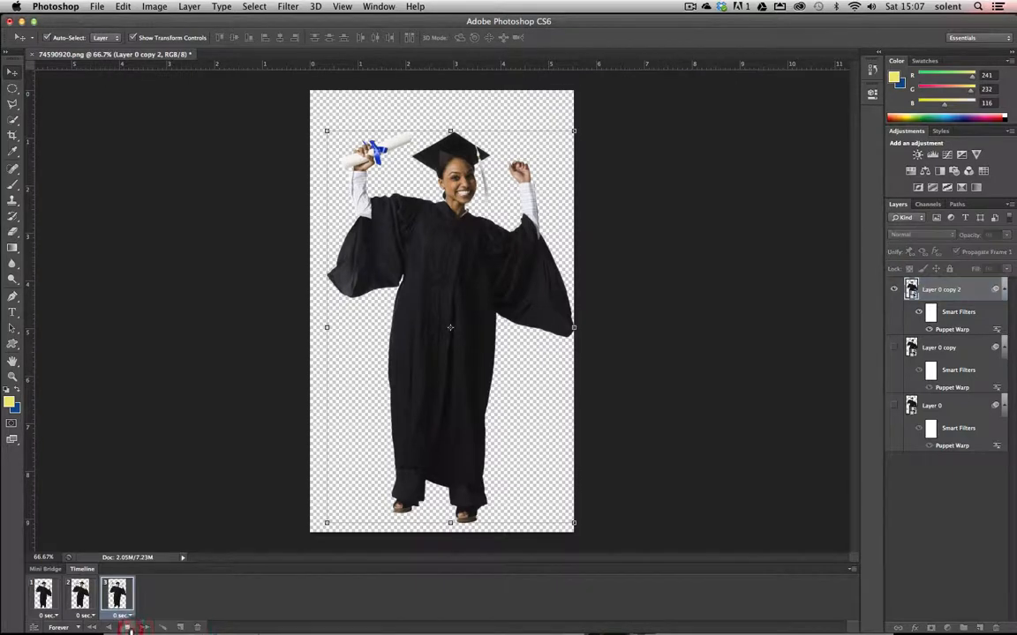